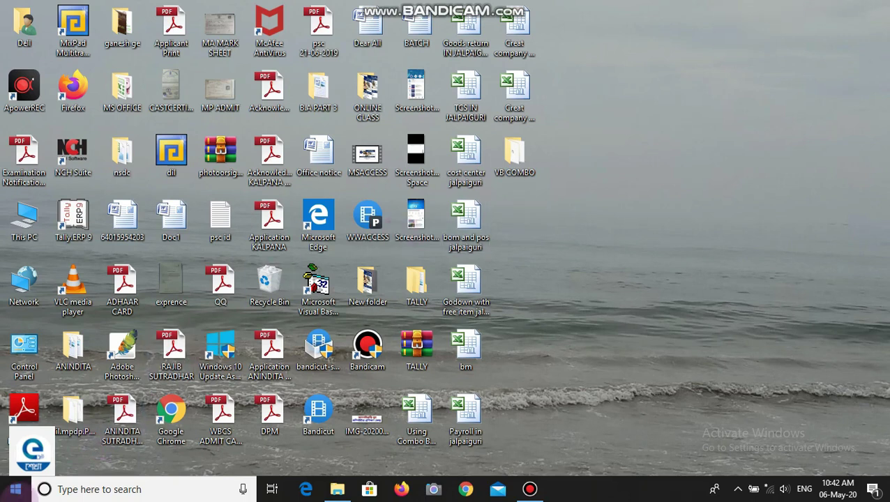
# Launch Word 2007 from the Microsoft Office group in the Start menu.
pyautogui.click(15, 490)
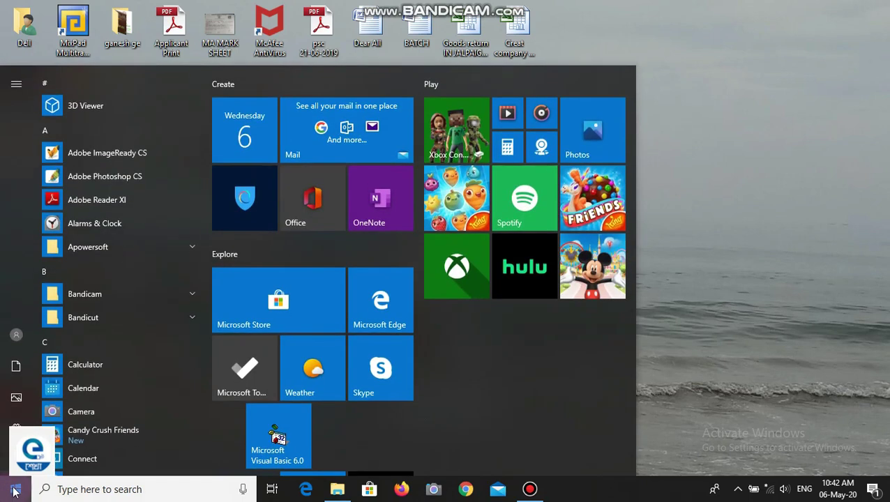
pyautogui.scroll(-3, 144, 333)
pyautogui.scroll(-2, 145, 334)
pyautogui.scroll(-2, 144, 333)
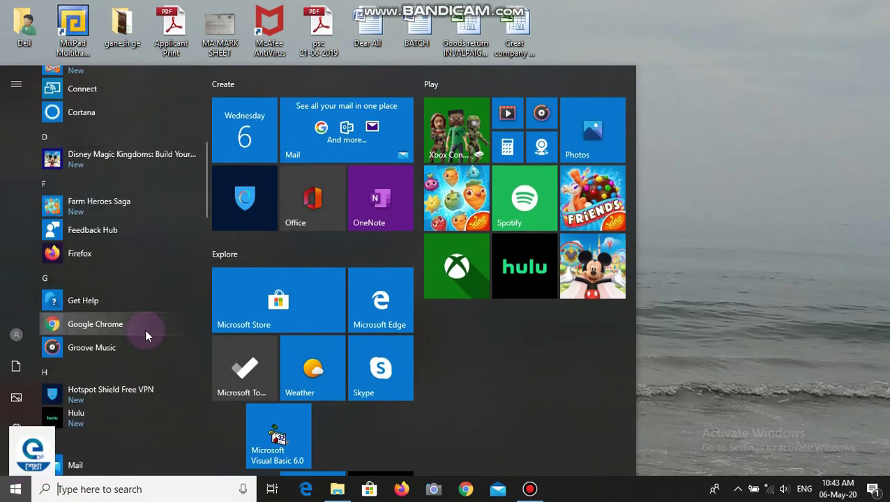
pyautogui.scroll(-1, 145, 333)
pyautogui.scroll(-2, 145, 333)
pyautogui.scroll(-2, 145, 333)
pyautogui.scroll(-3, 144, 333)
pyautogui.click(108, 298)
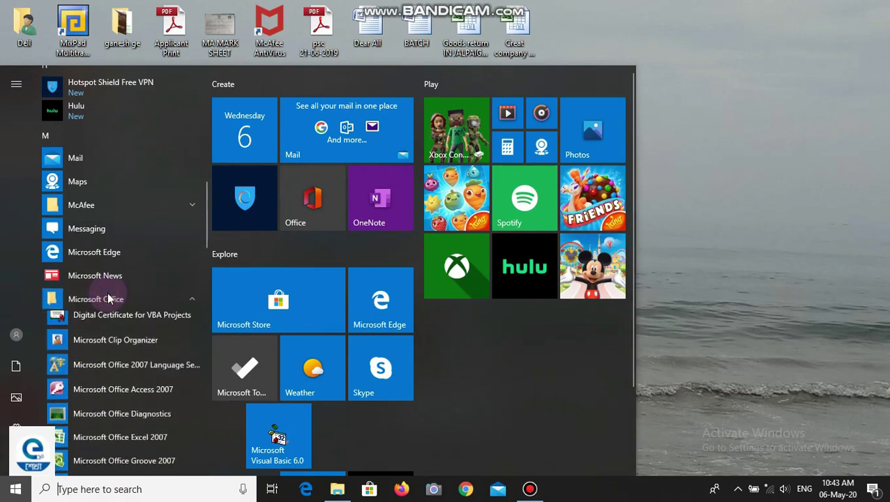
pyautogui.scroll(-2, 129, 327)
pyautogui.scroll(-1, 129, 327)
pyautogui.scroll(-3, 129, 321)
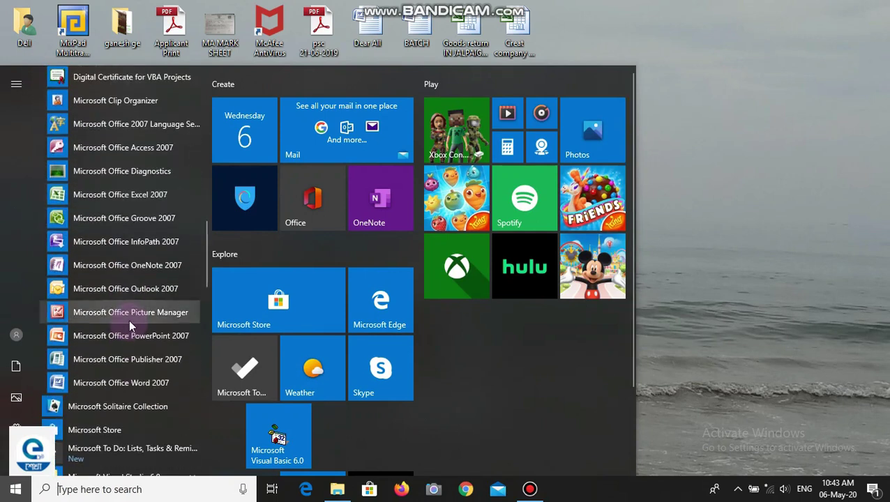
pyautogui.scroll(-2, 129, 320)
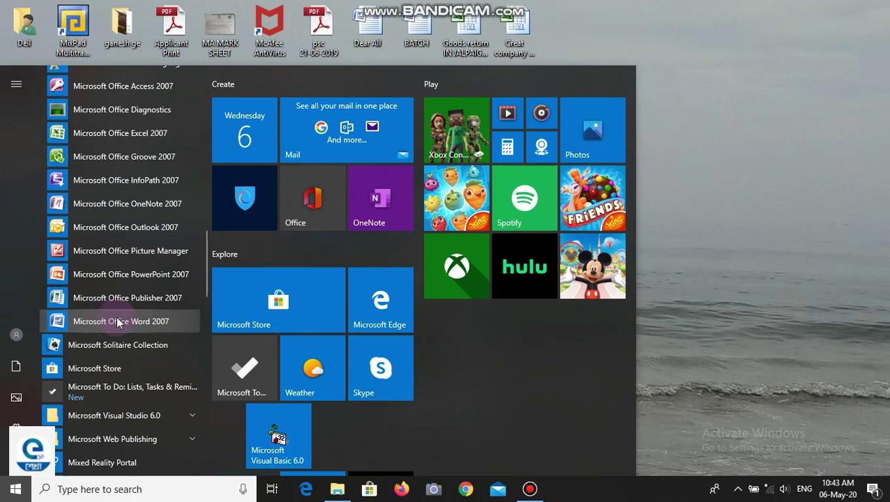
pyautogui.click(117, 322)
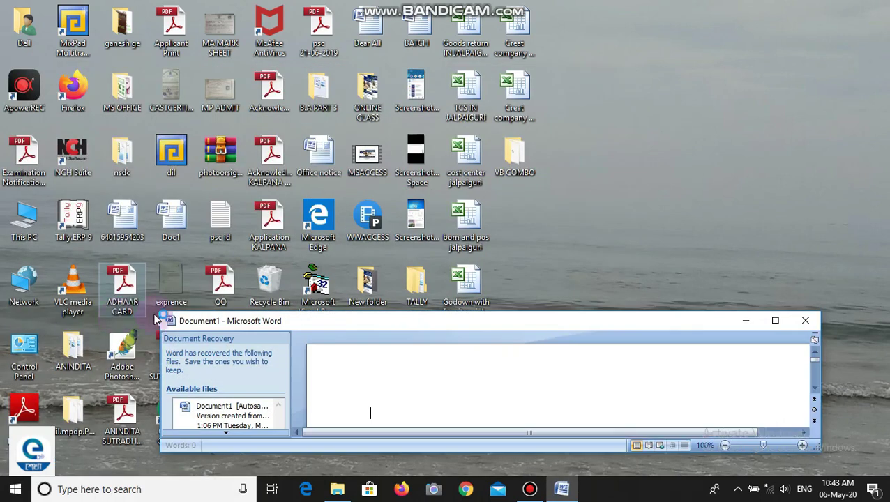
# Maximize the Word window and keep the ribbon permanently expanded.
pyautogui.click(776, 320)
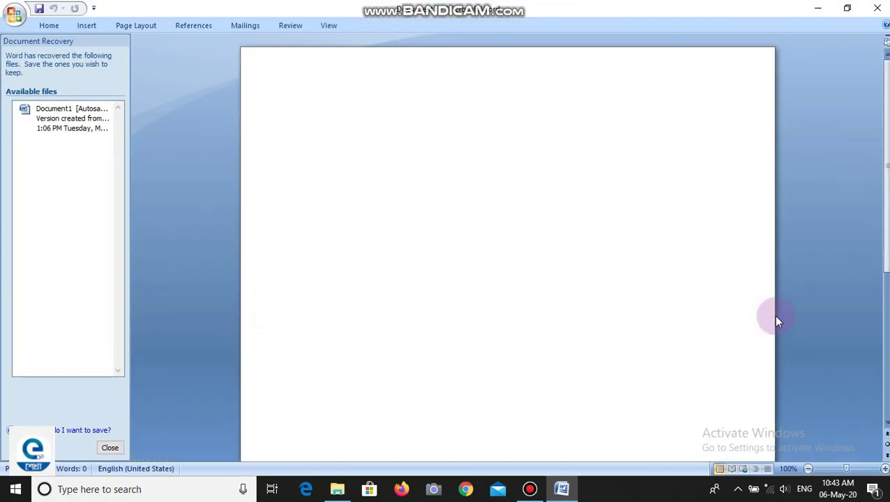
pyautogui.rightClick(467, 22)
pyautogui.click(496, 60)
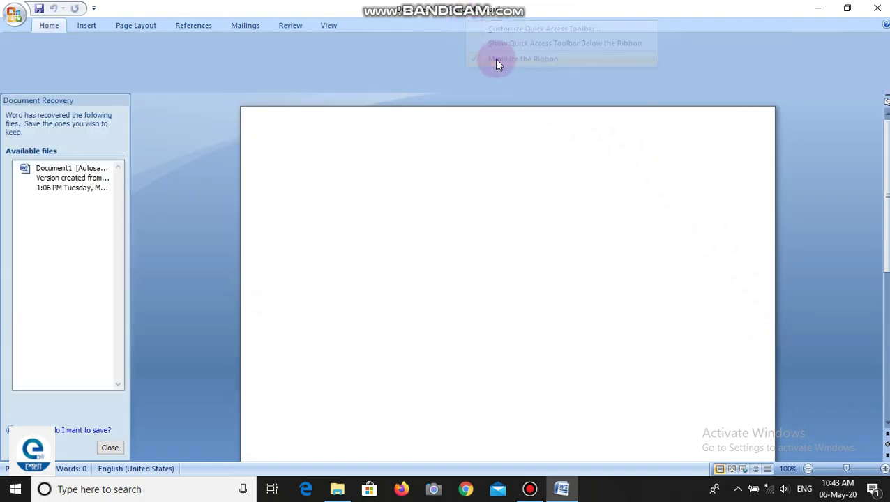
# Discard the recovered autosave files, close Word and bring up the Run dialog.
pyautogui.click(110, 448)
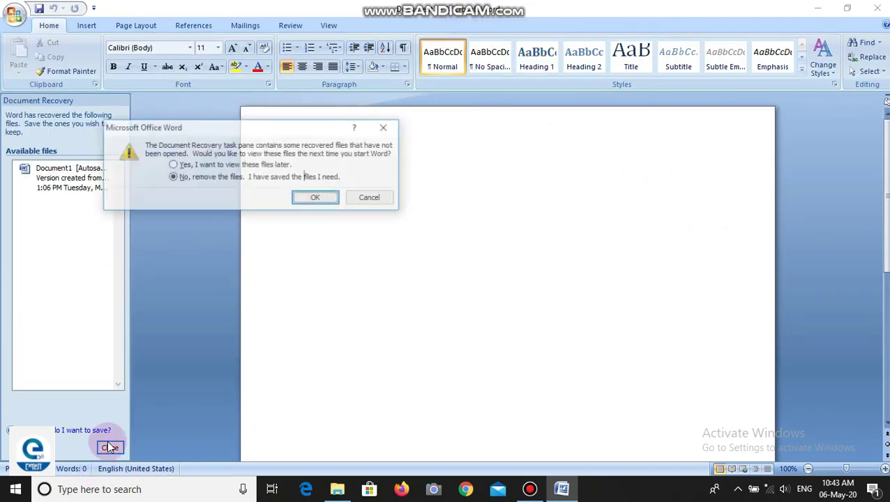
pyautogui.click(311, 197)
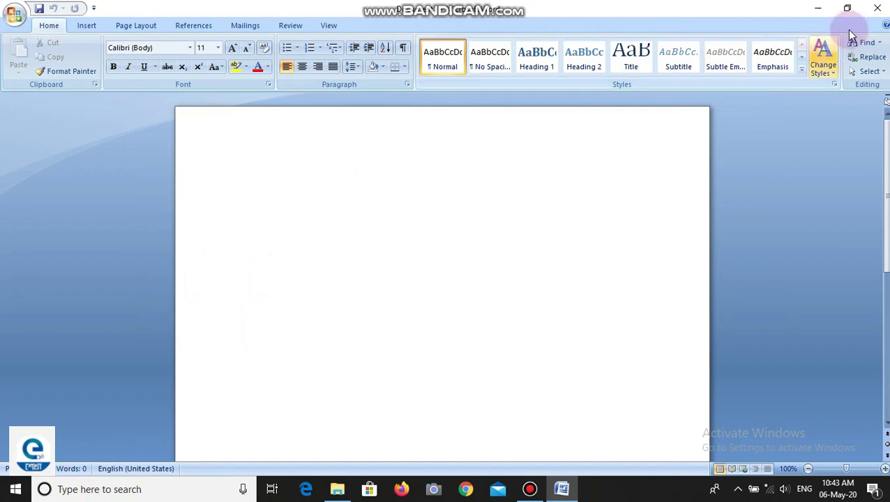
pyautogui.click(877, 8)
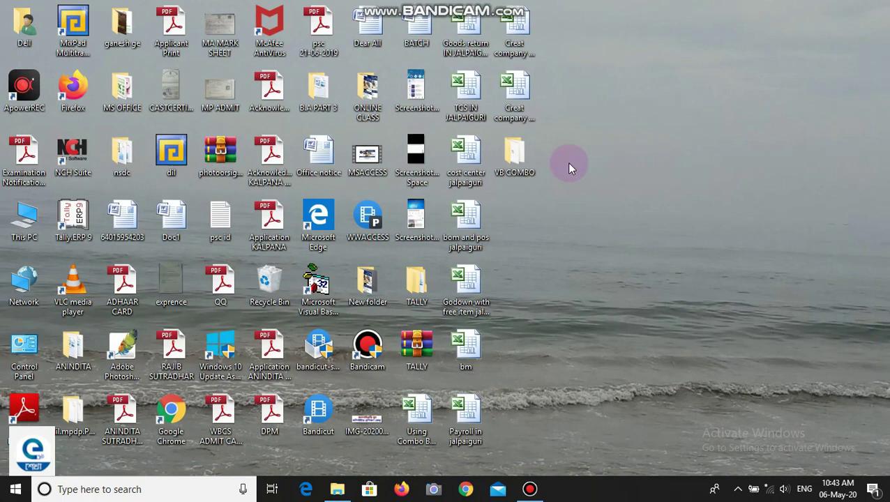
pyautogui.press('super+r')
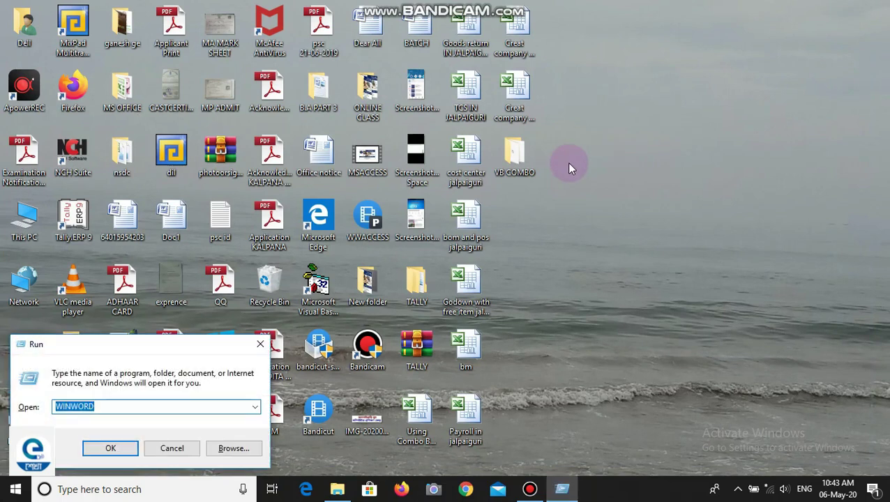
# Run winword from the Run dialog to start Word 2007 with a blank document.
pyautogui.write('w')
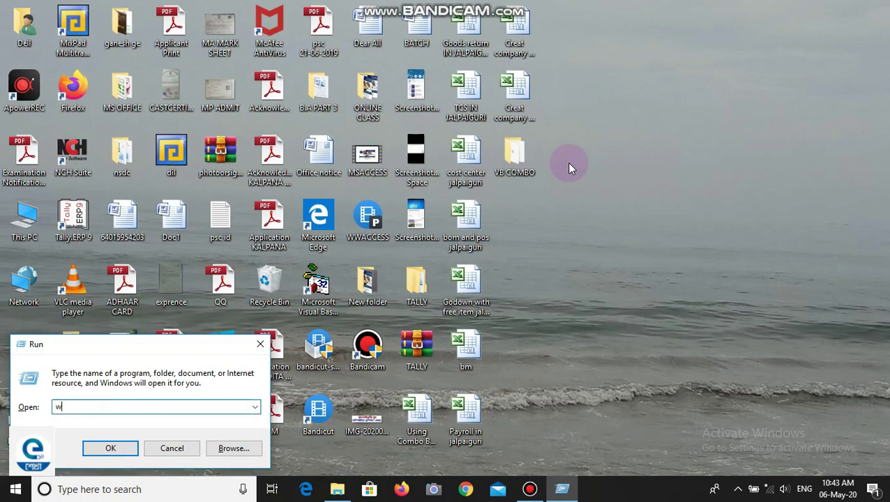
pyautogui.write('in')
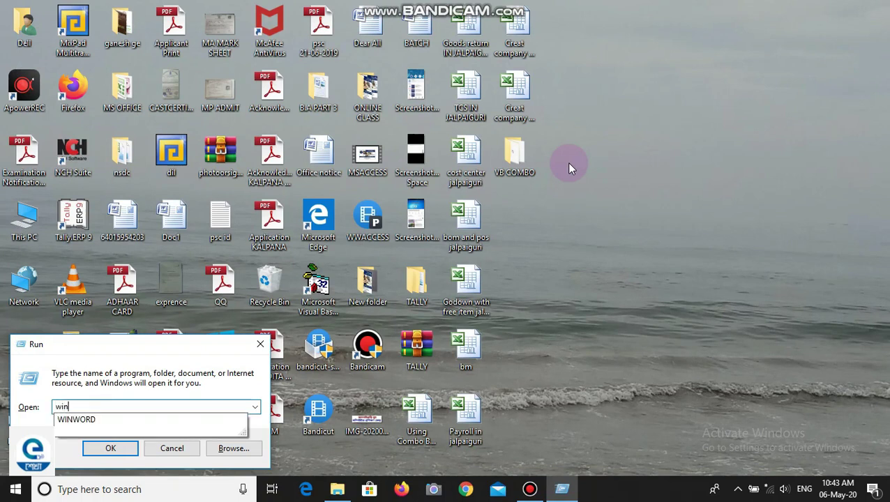
pyautogui.write('wor')
pyautogui.write('d')
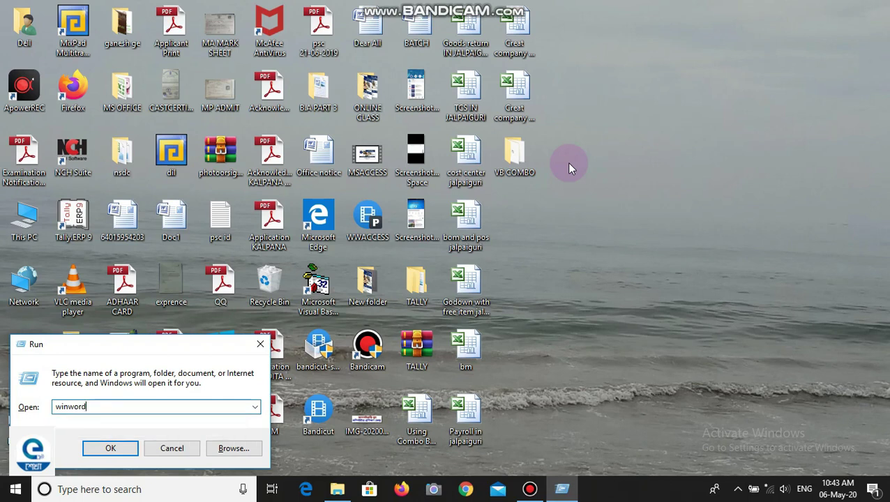
pyautogui.press('Return')
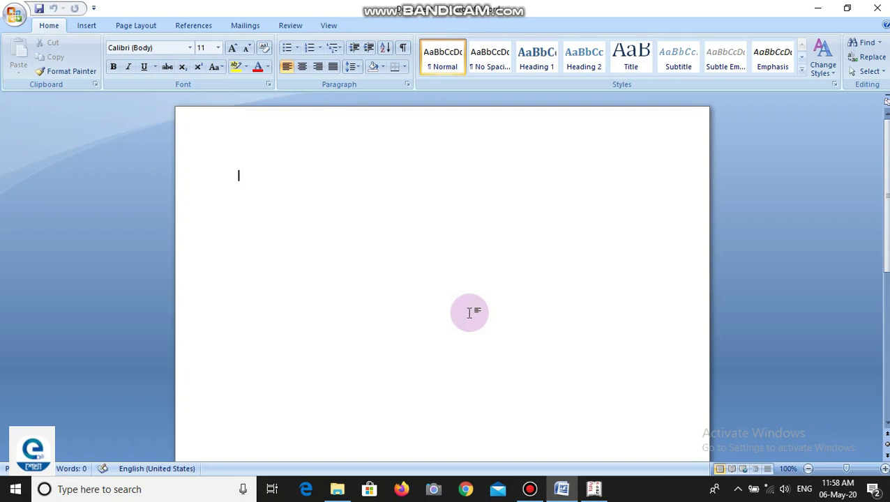
# Enter =rand() in the blank document to generate Word's sample paragraphs.
pyautogui.write('=rand()')
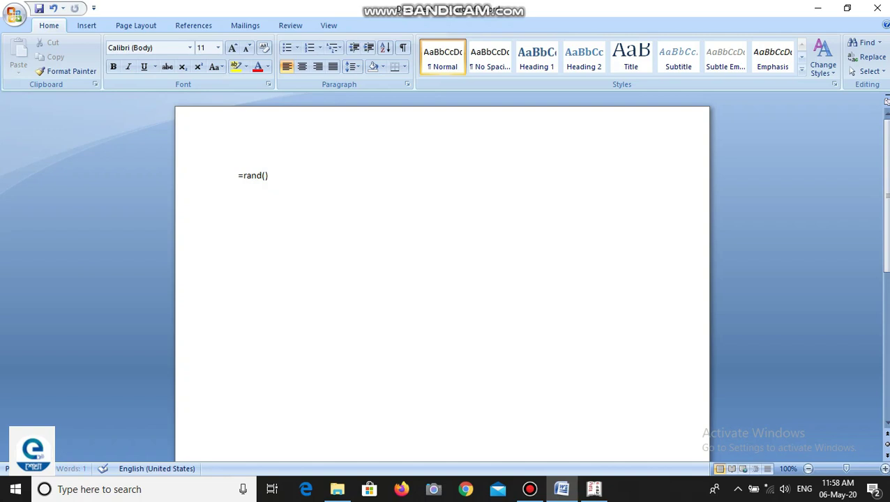
pyautogui.press('Return')
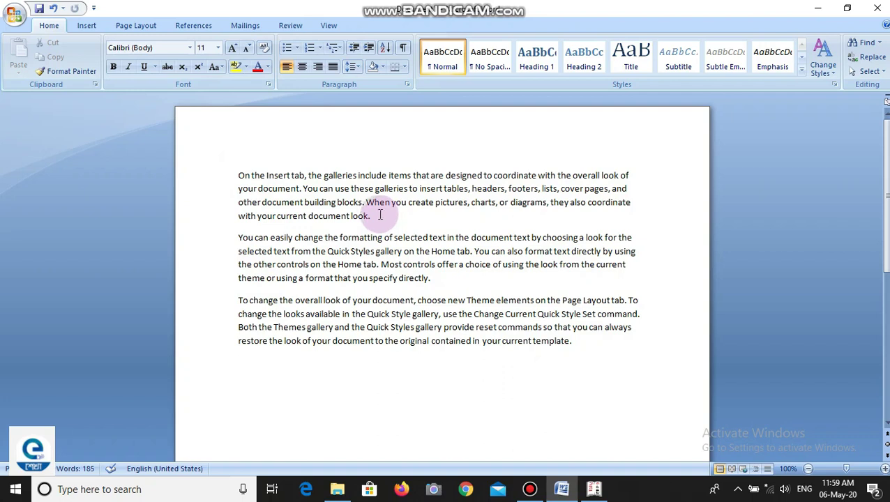
# Select the first sample paragraph after trying other selections, including Select All.
pyautogui.click(238, 175)
pyautogui.moveTo(238, 175); pyautogui.dragTo(381, 213)
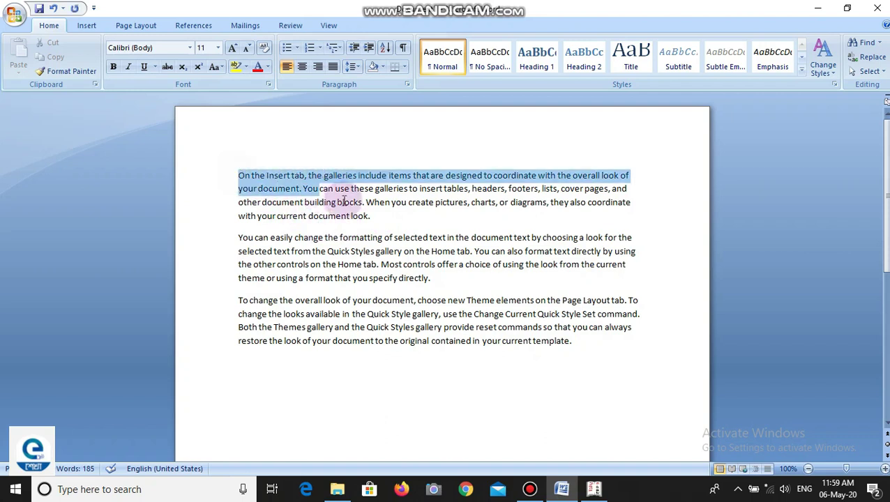
pyautogui.moveTo(382, 213)
pyautogui.mouseDown()
pyautogui.moveTo(499, 180)
pyautogui.moveTo(629, 181)
pyautogui.moveTo(634, 212)
pyautogui.mouseUp()
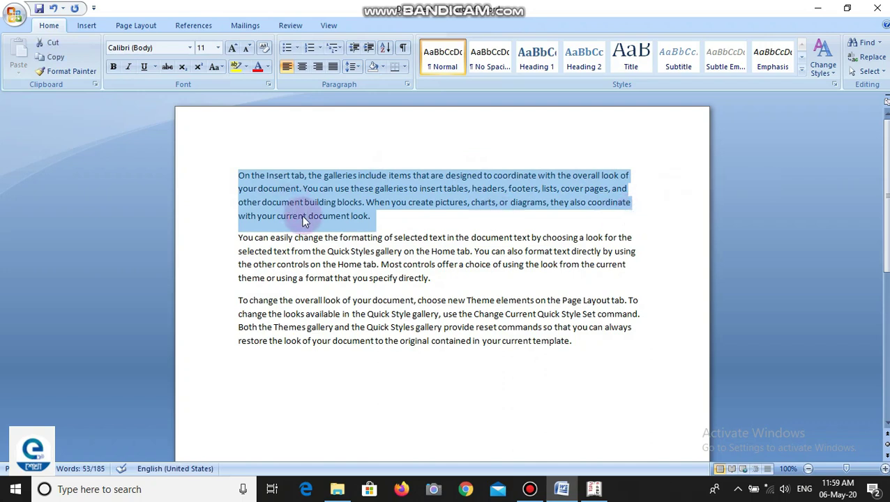
pyautogui.hotkey('ctrl', 'a')
pyautogui.click(353, 380)
pyautogui.moveTo(574, 342); pyautogui.dragTo(259, 165)
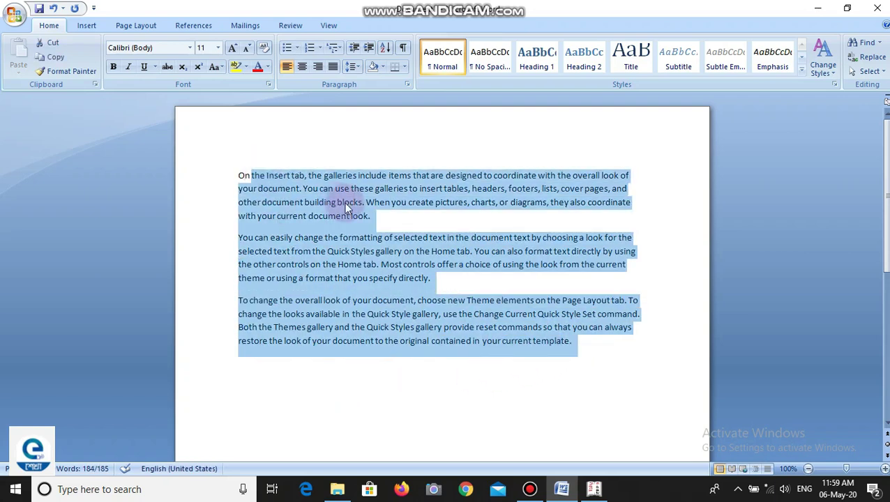
pyautogui.moveTo(401, 217)
pyautogui.mouseDown()
pyautogui.moveTo(234, 182)
pyautogui.moveTo(235, 174)
pyautogui.mouseUp()
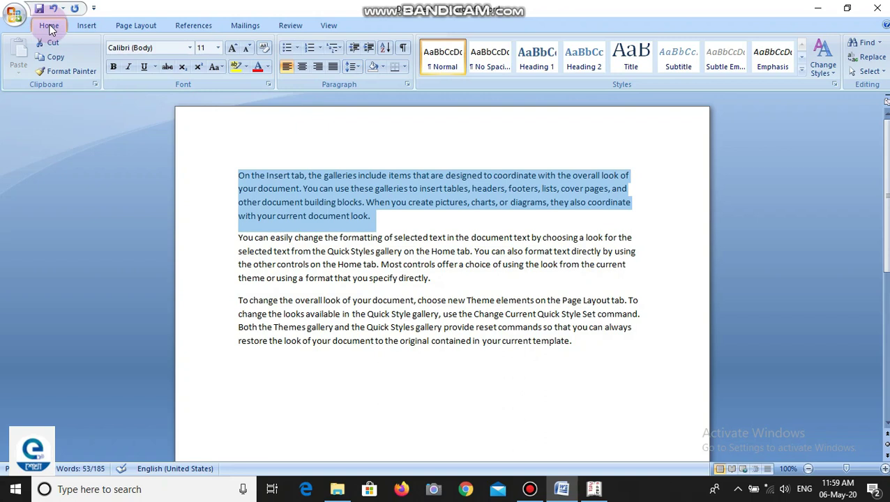
# Browse the Insert, Page Layout and References tabs, then return to Home.
pyautogui.click(86, 26)
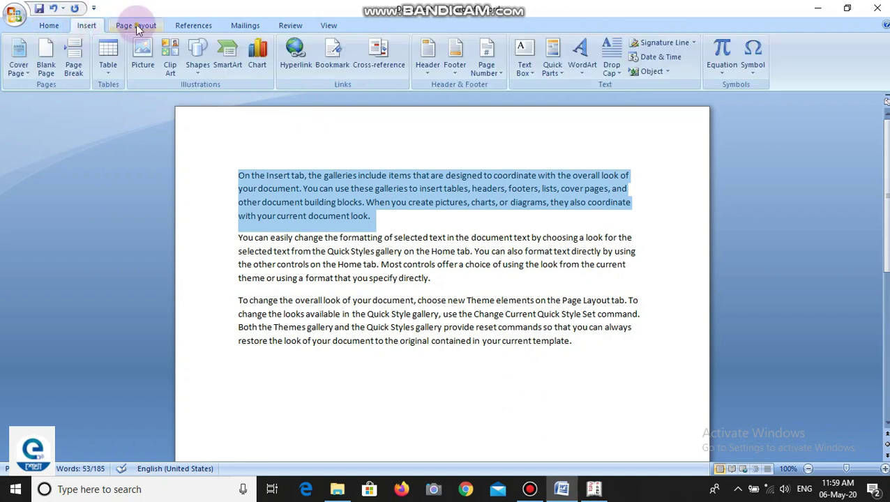
pyautogui.click(136, 25)
pyautogui.click(191, 26)
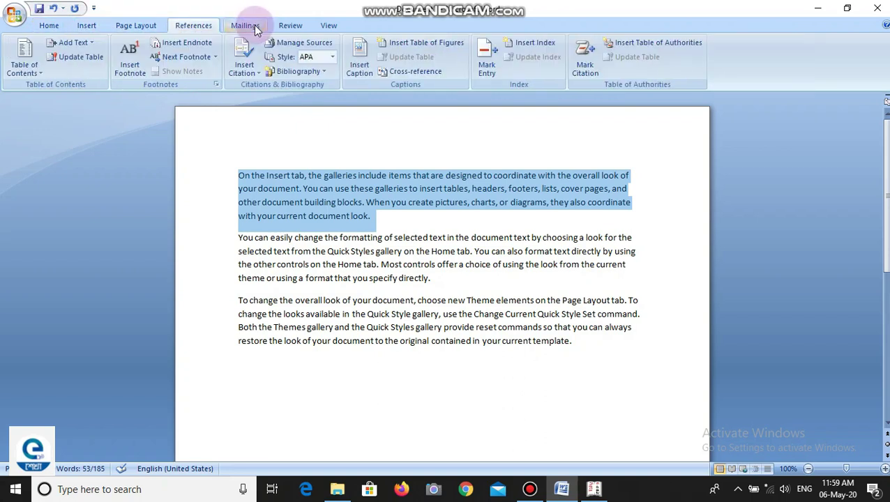
pyautogui.click(51, 26)
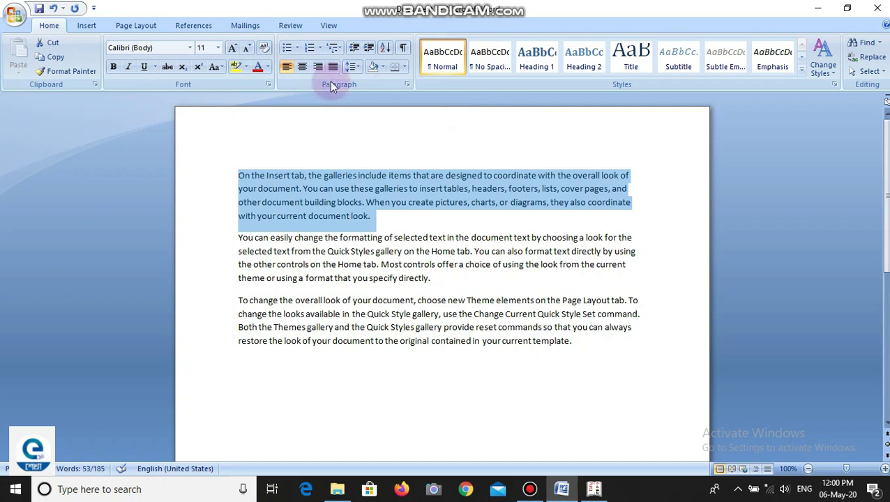
# Set the selected first paragraph in Arial Black and make it bold.
pyautogui.click(190, 50)
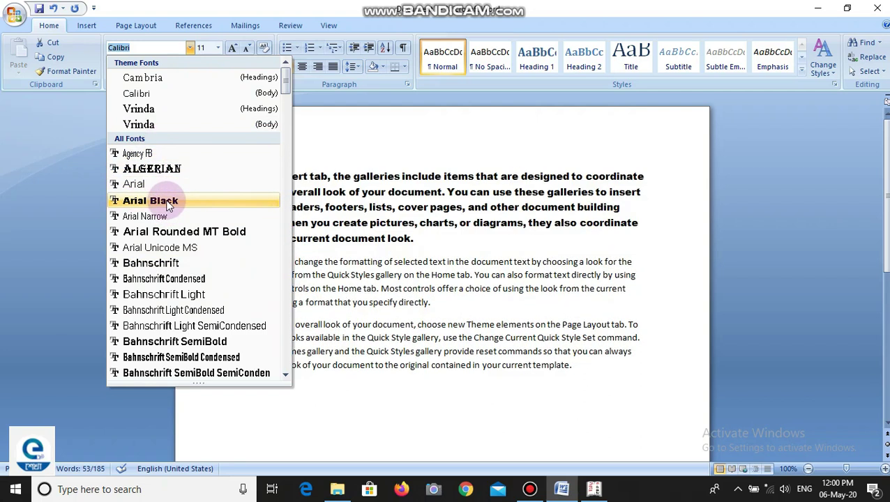
pyautogui.click(167, 201)
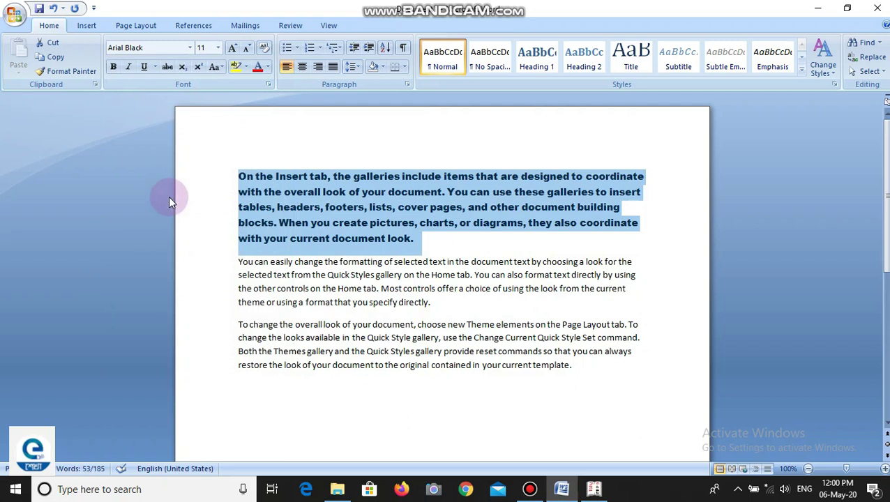
pyautogui.click(112, 68)
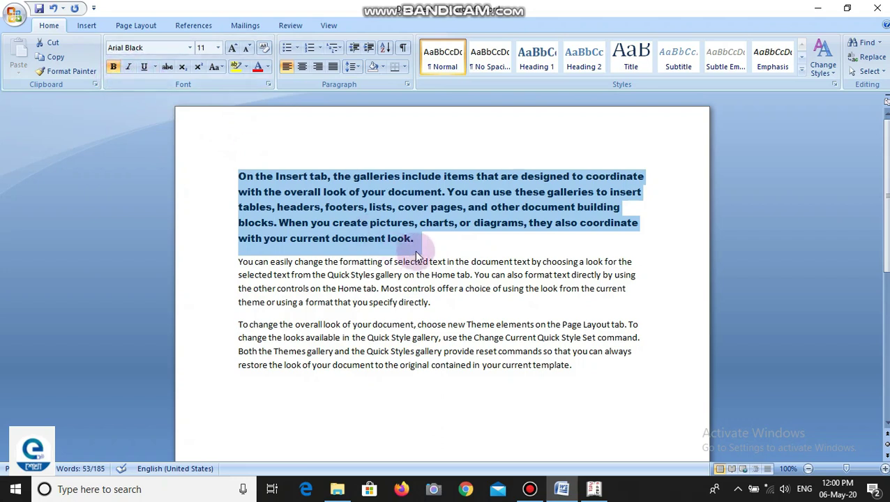
# Turn bold off and make the first paragraph italic and underlined.
pyautogui.click(113, 67)
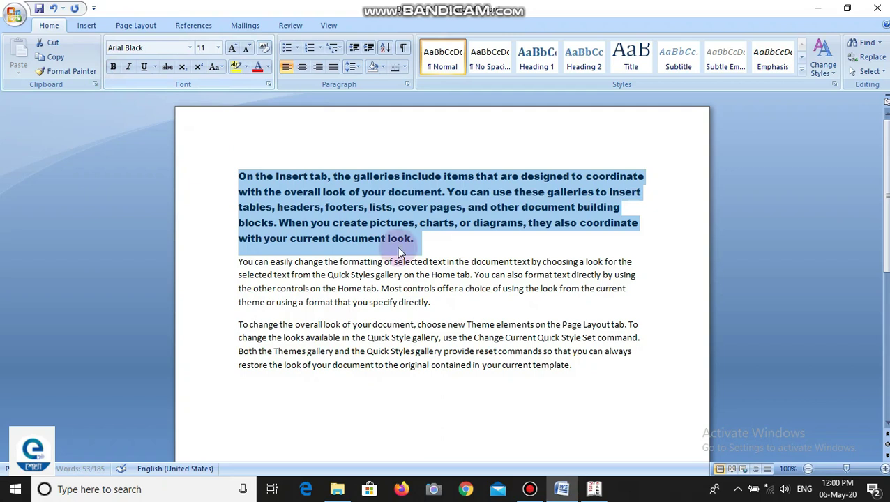
pyautogui.click(128, 68)
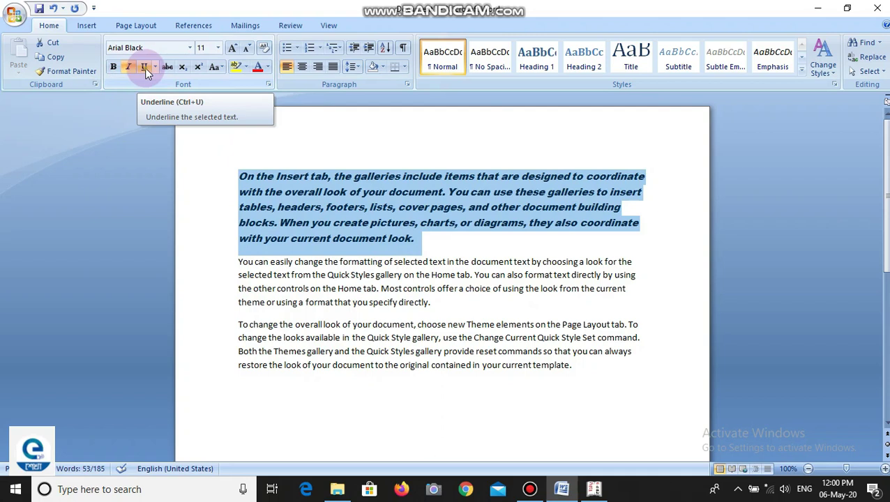
pyautogui.click(144, 68)
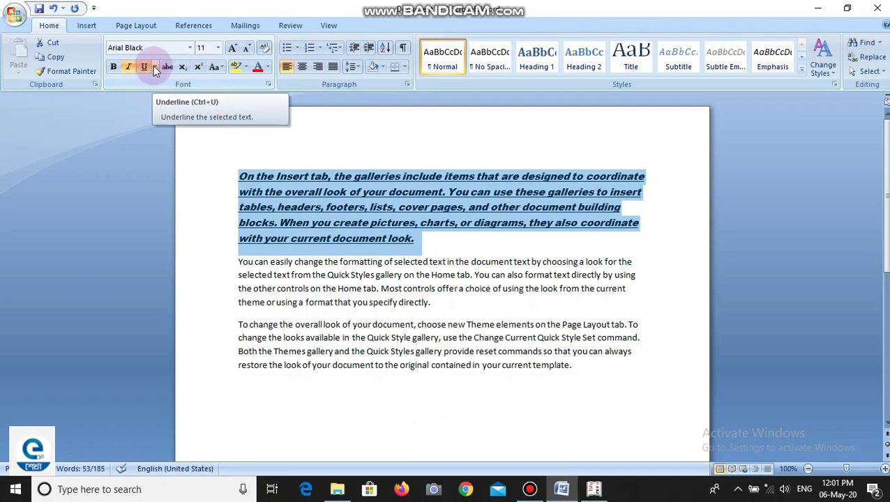
# Change the underline to a double style coloured orange-tan.
pyautogui.click(155, 67)
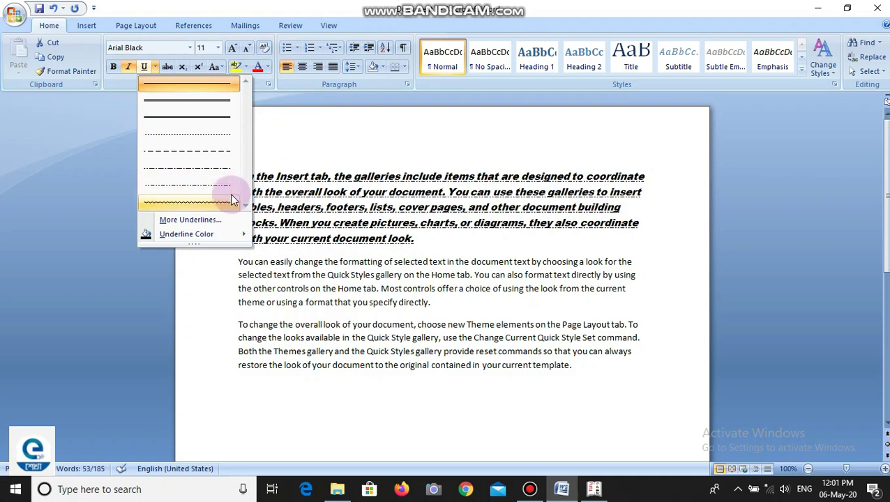
pyautogui.click(201, 104)
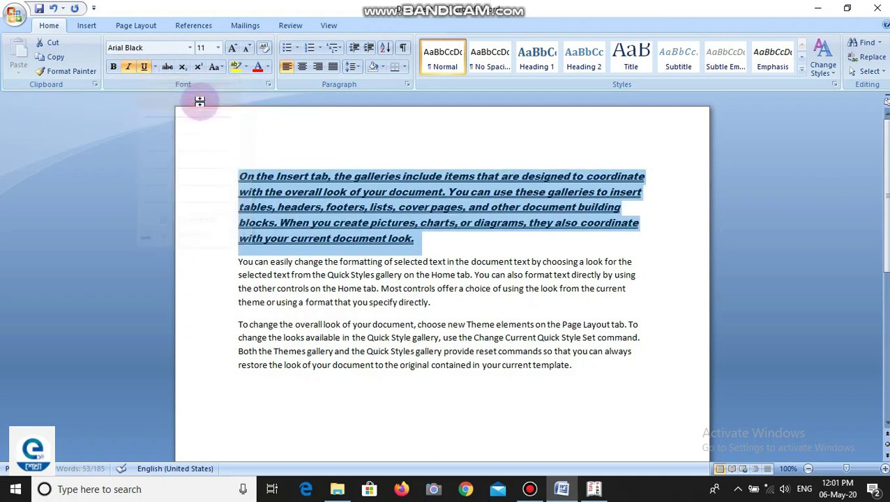
pyautogui.click(154, 66)
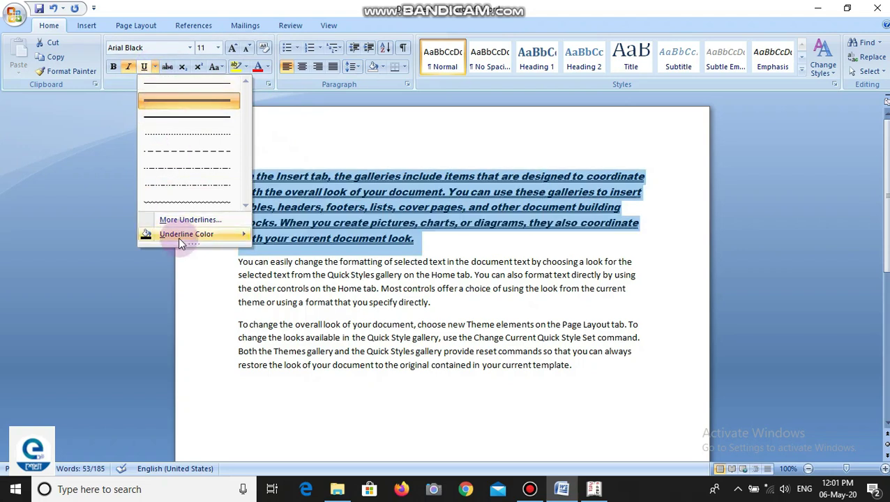
pyautogui.moveTo(184, 237)
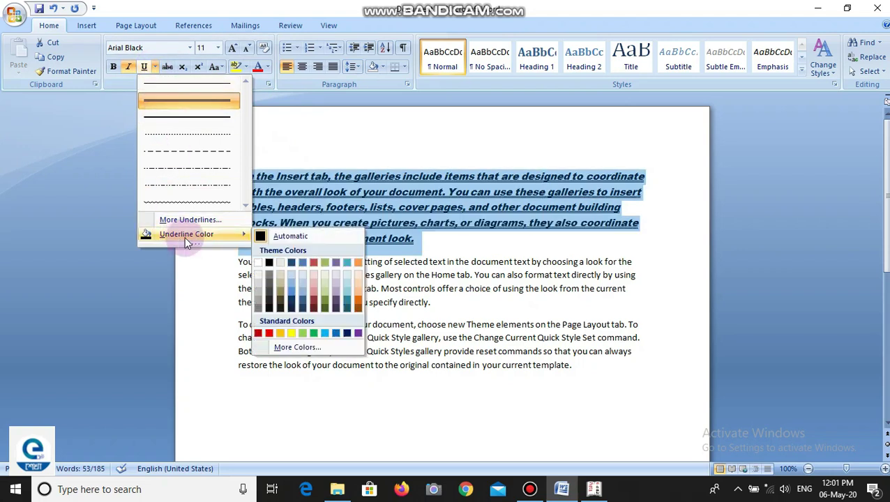
pyautogui.click(358, 300)
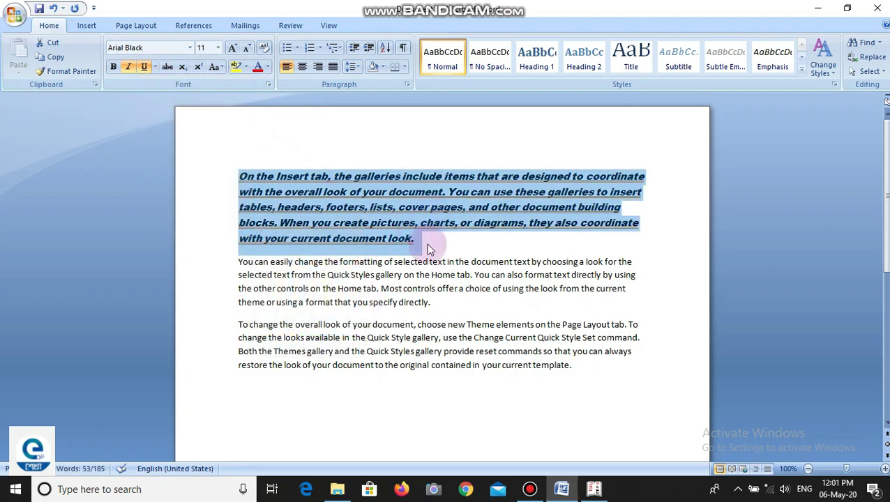
pyautogui.click(219, 49)
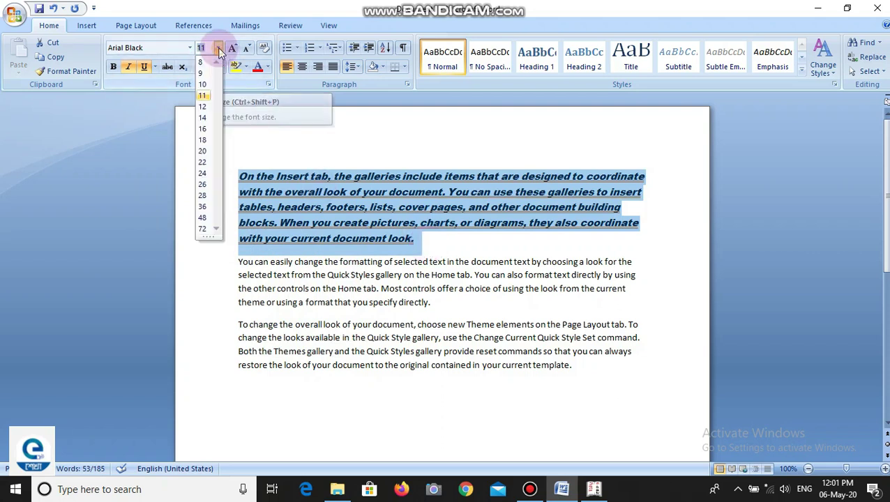
# Try sizes with Grow and Shrink Font, finally setting the first paragraph to 20 pt.
pyautogui.click(201, 151)
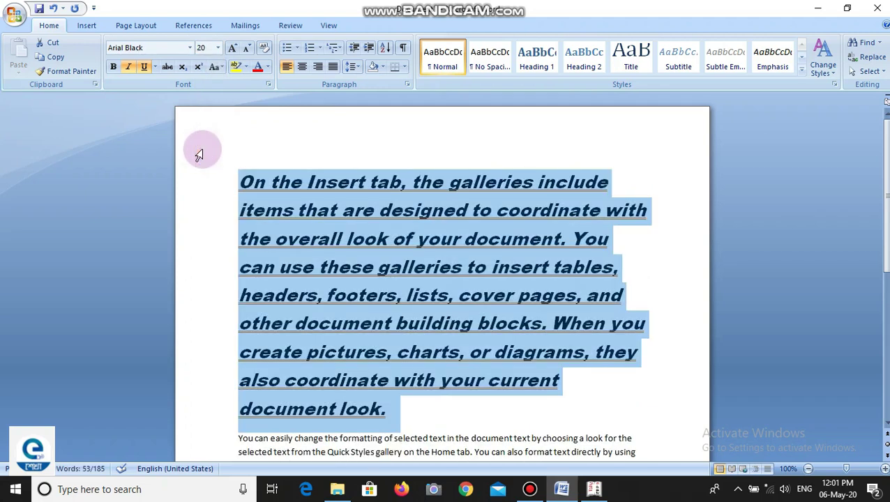
pyautogui.click(234, 49)
pyautogui.click(234, 49)
pyautogui.click(233, 49)
pyautogui.click(234, 49)
pyautogui.click(233, 49)
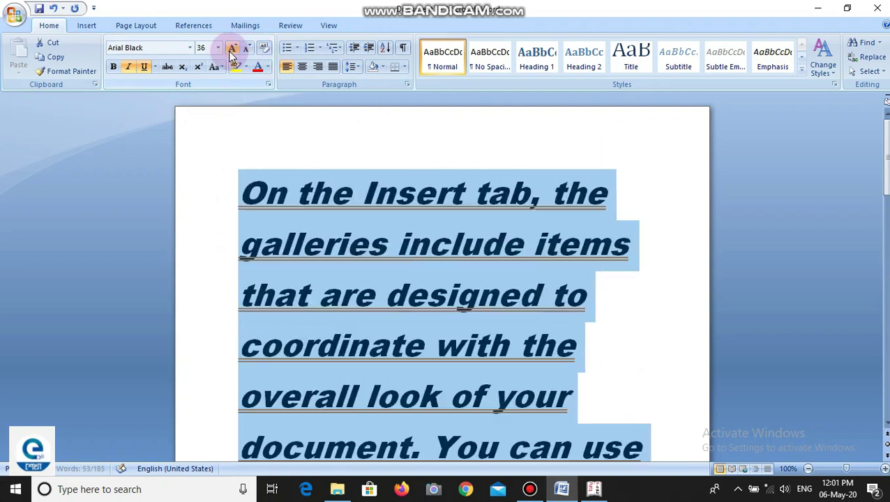
pyautogui.click(247, 49)
pyautogui.click(247, 49)
pyautogui.click(248, 49)
pyautogui.click(247, 49)
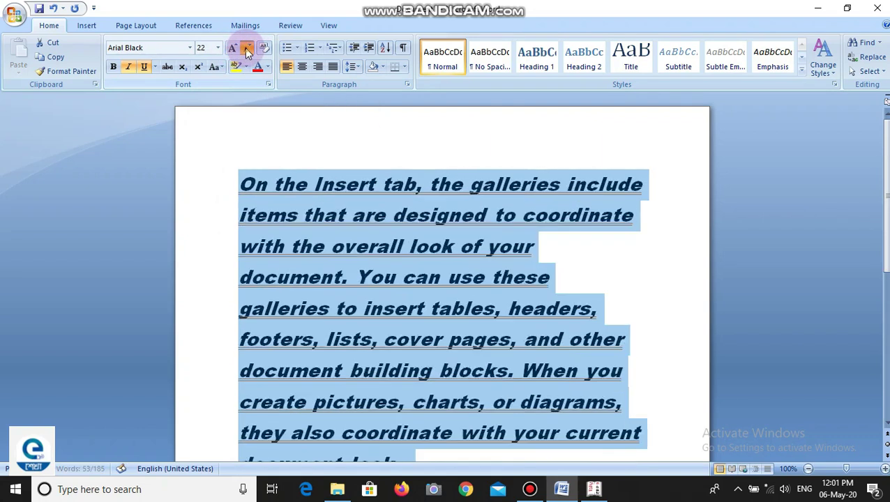
pyautogui.click(247, 49)
pyautogui.click(247, 48)
pyautogui.click(247, 49)
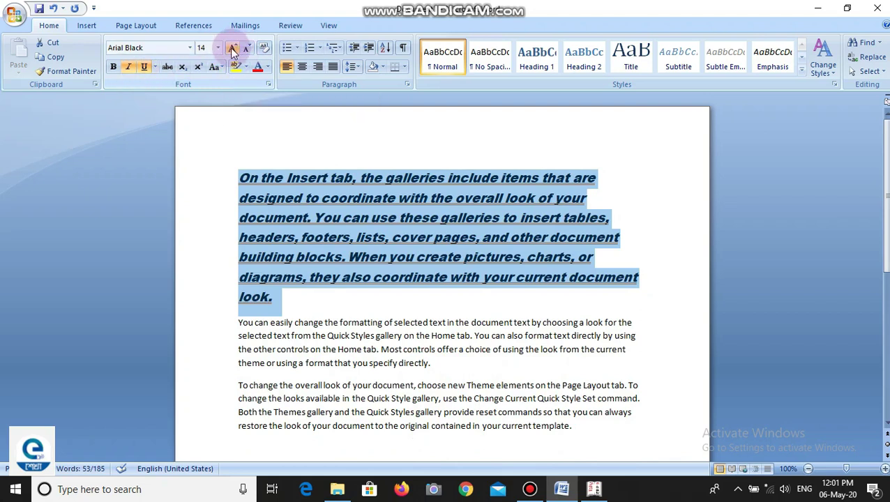
pyautogui.click(233, 50)
pyautogui.click(234, 50)
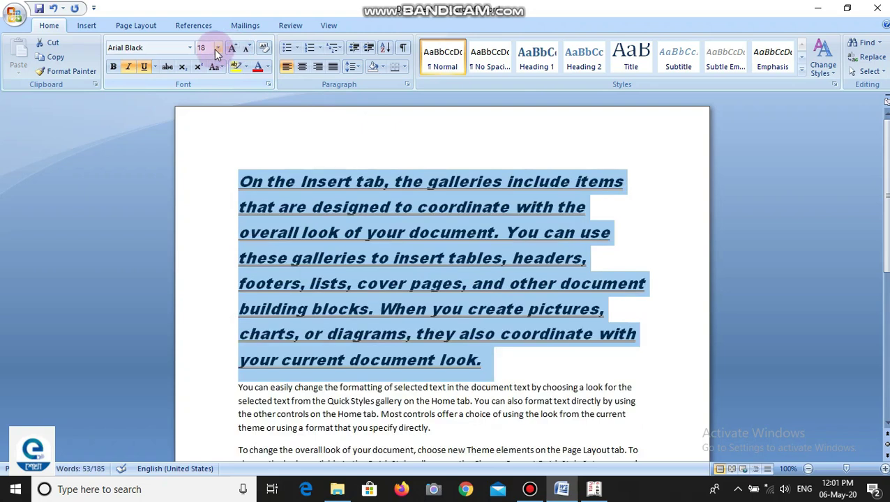
pyautogui.click(218, 49)
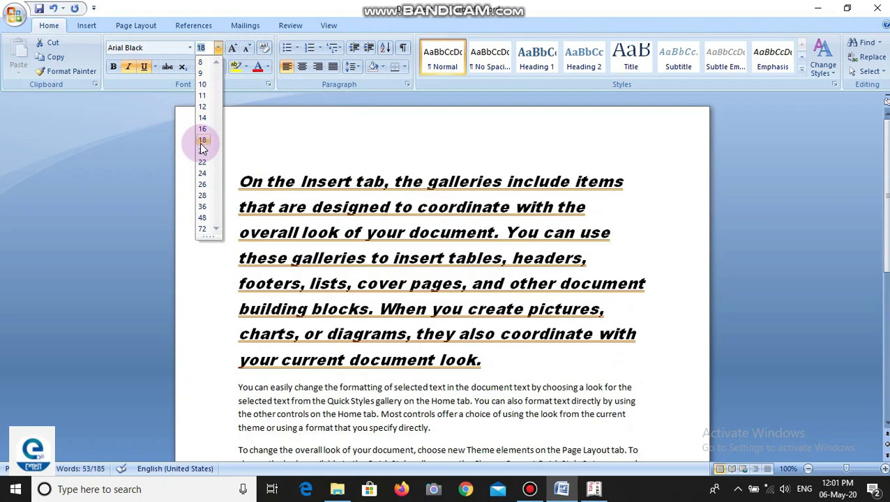
pyautogui.click(202, 151)
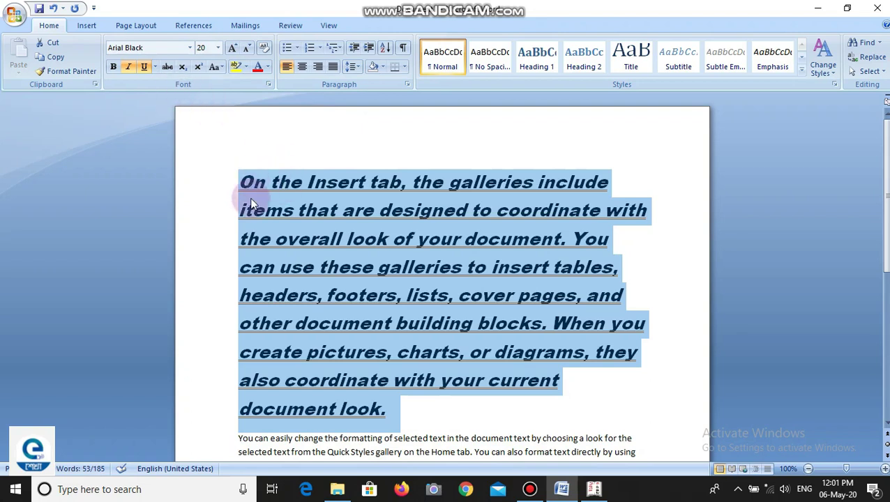
pyautogui.click(296, 209)
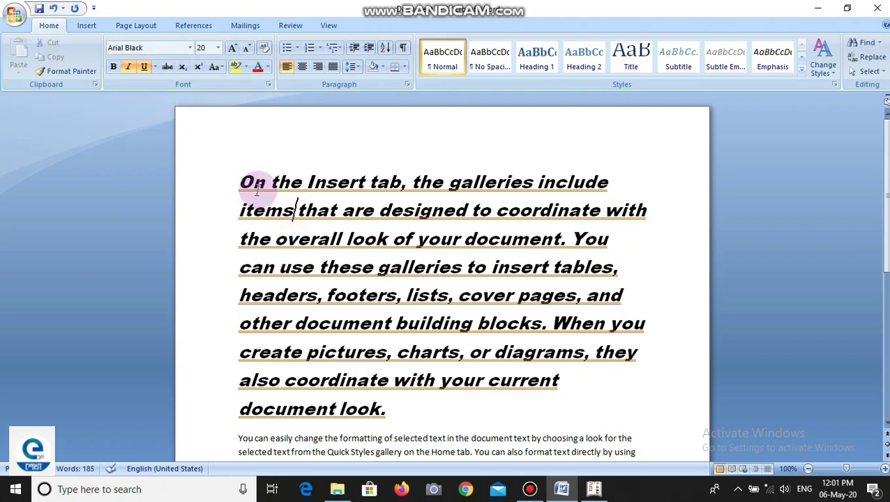
# Strike through 'On the Insert tab' and remove its underline and italic.
pyautogui.moveTo(240, 181); pyautogui.dragTo(401, 182)
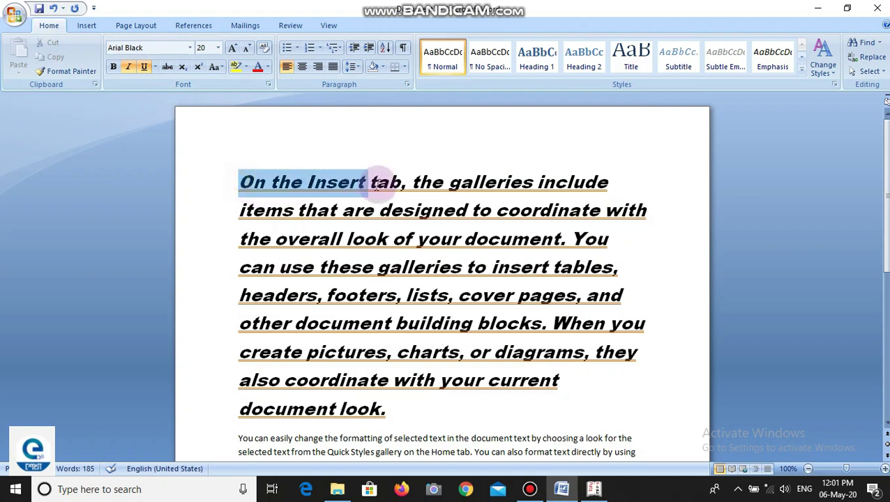
pyautogui.click(167, 67)
pyautogui.click(296, 211)
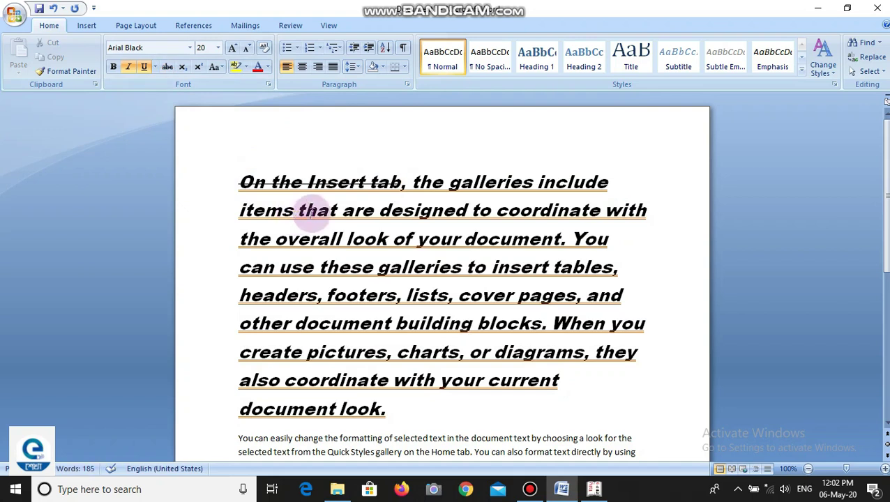
pyautogui.moveTo(402, 183); pyautogui.dragTo(255, 159)
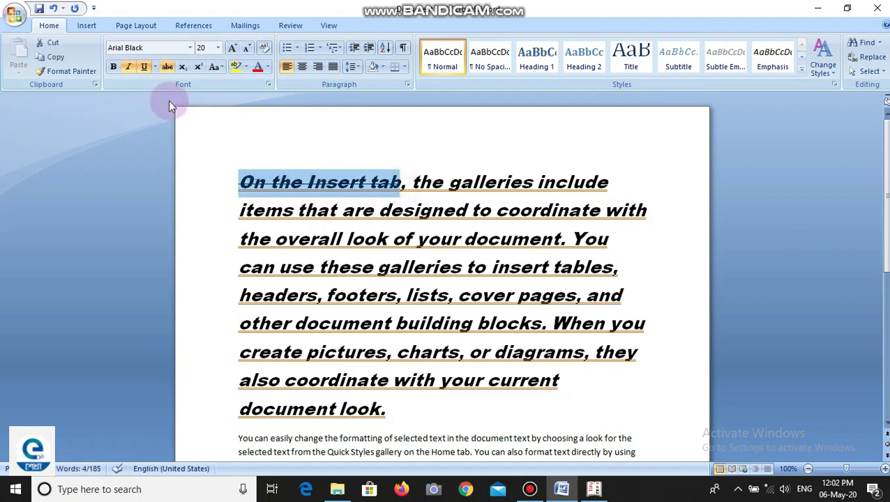
pyautogui.click(145, 68)
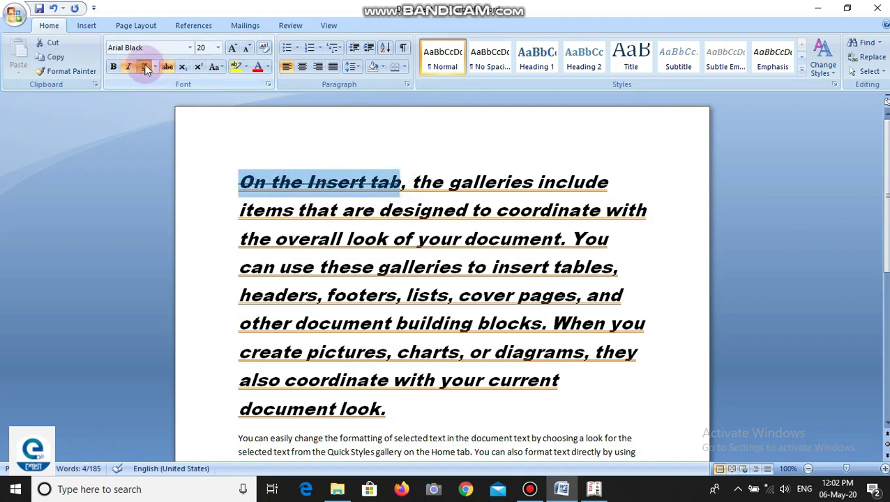
pyautogui.click(293, 149)
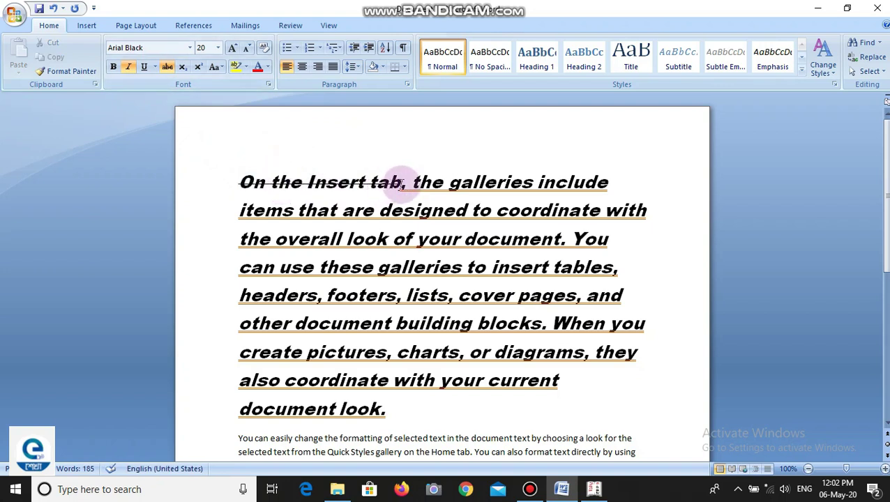
pyautogui.moveTo(402, 183); pyautogui.dragTo(155, 131)
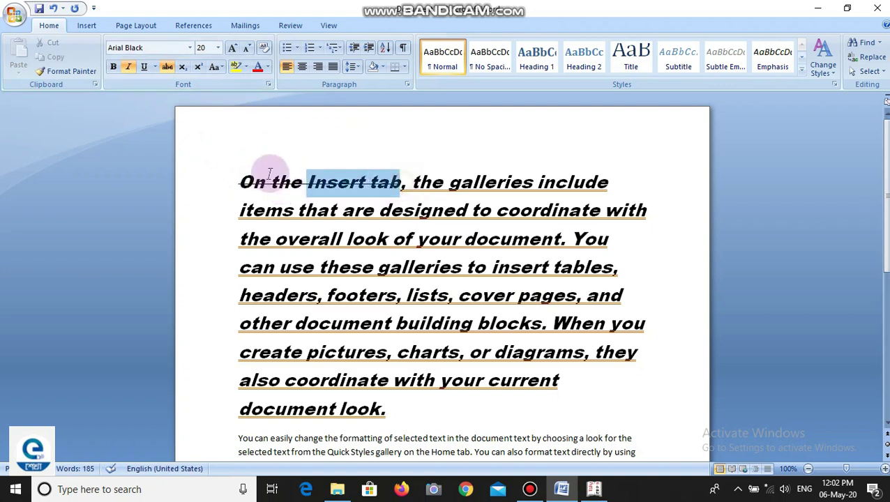
pyautogui.click(128, 69)
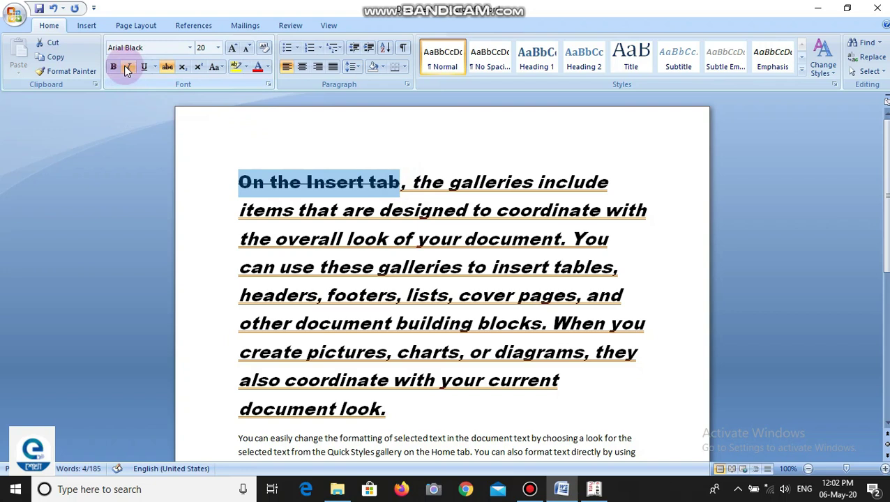
pyautogui.click(189, 49)
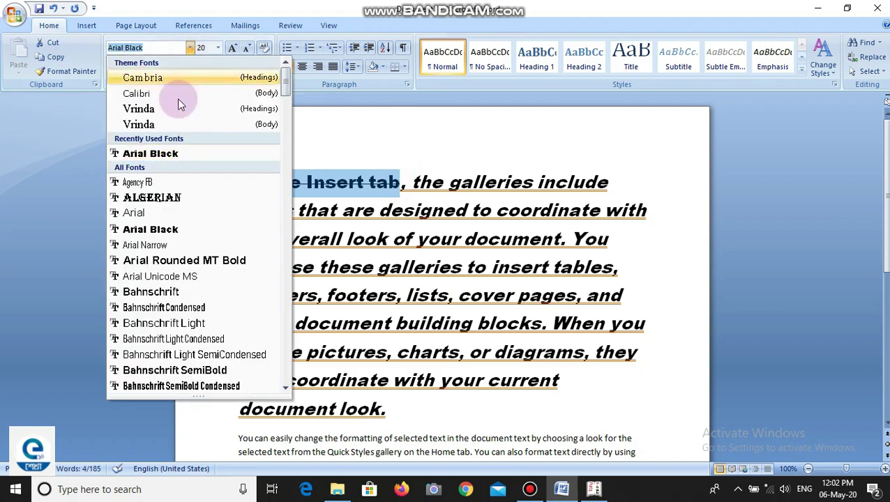
# Apply the Vrinda font to the struck-through phrase 'On the Insert tab'.
pyautogui.click(172, 121)
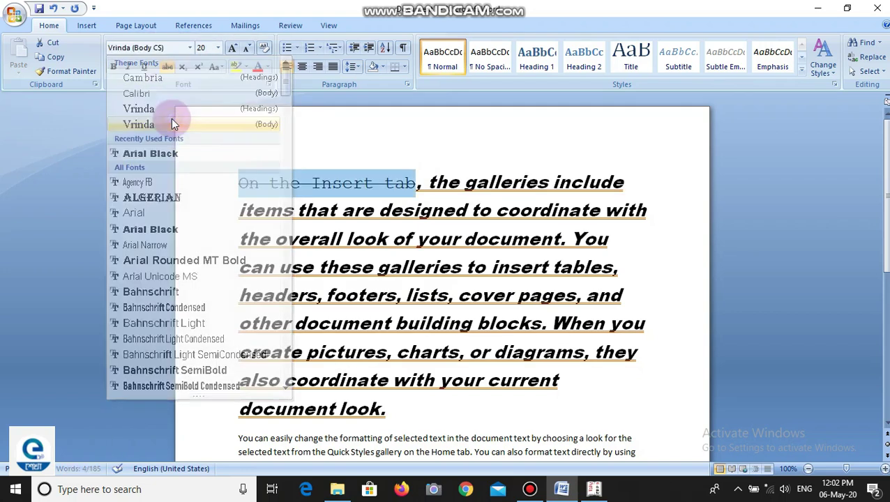
pyautogui.click(354, 238)
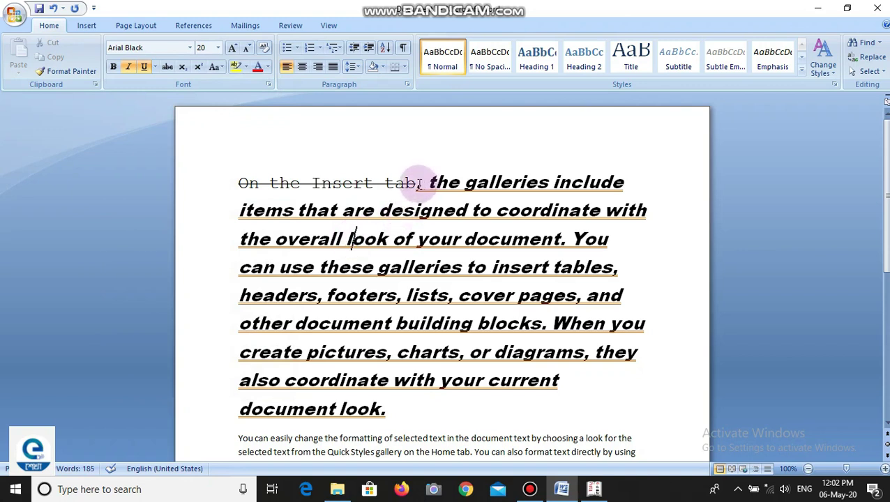
pyautogui.moveTo(419, 183); pyautogui.dragTo(232, 186)
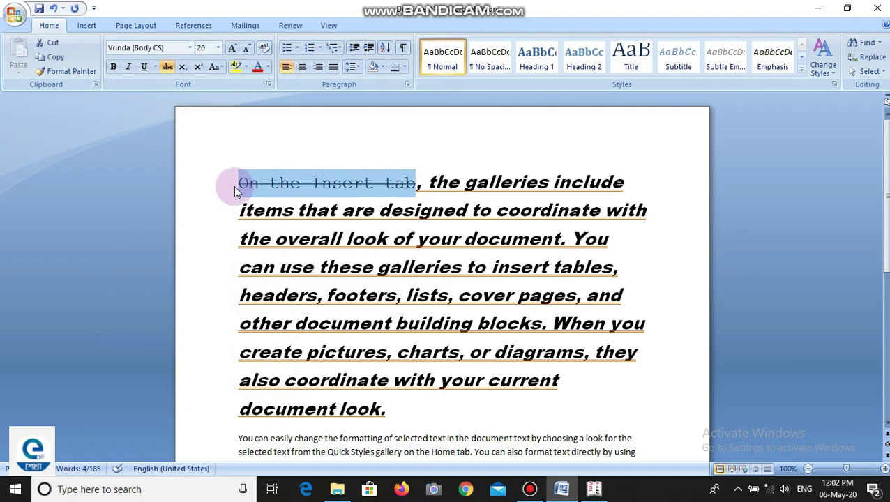
pyautogui.click(190, 47)
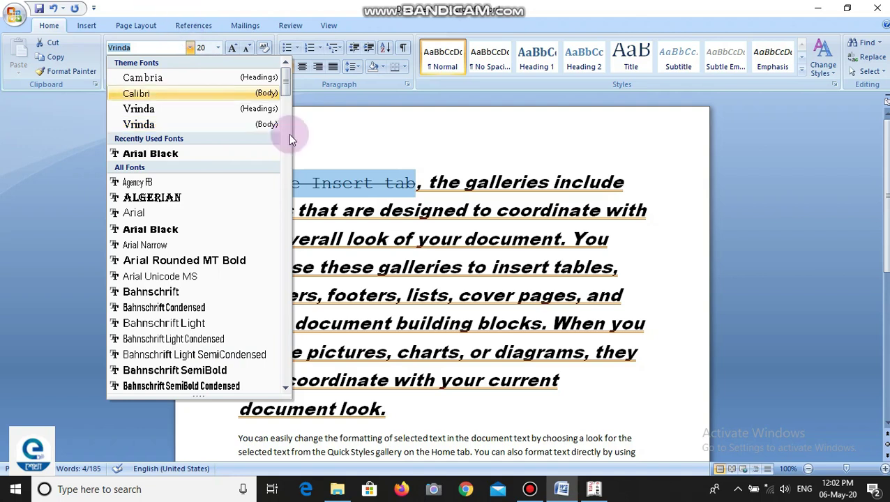
pyautogui.click(331, 152)
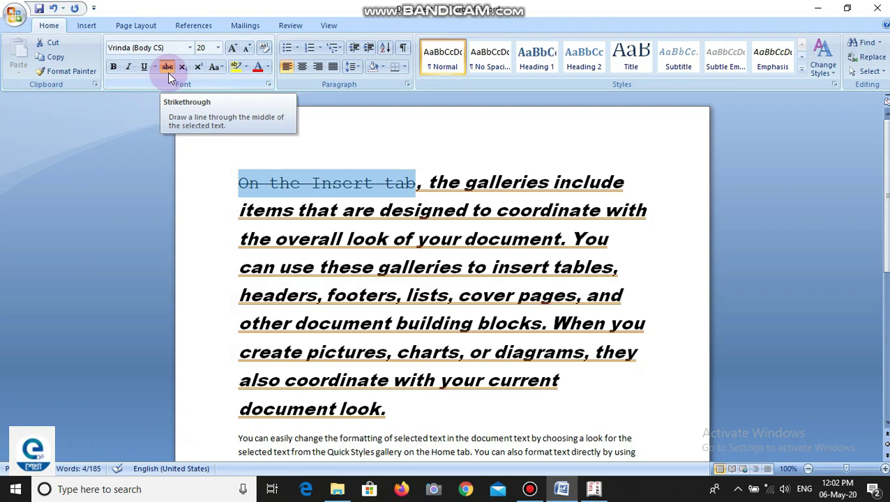
pyautogui.press('Left')
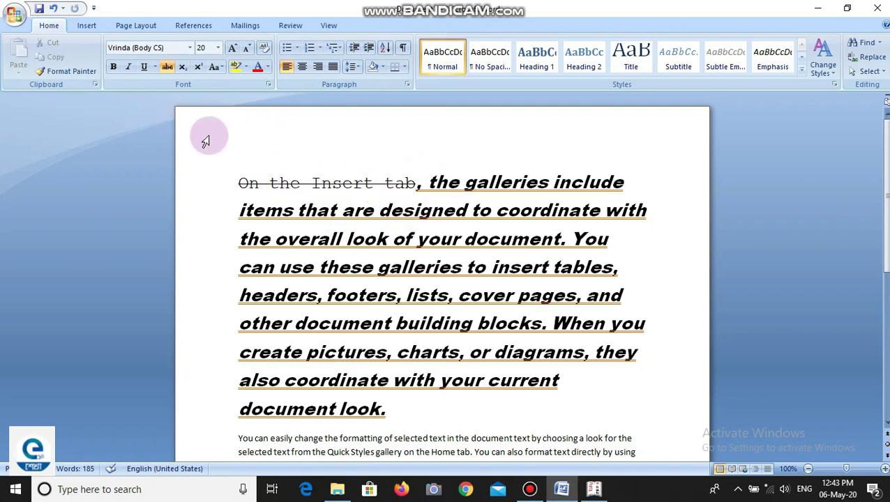
# Start Save As and choose the Desktop as the save location.
pyautogui.click(16, 14)
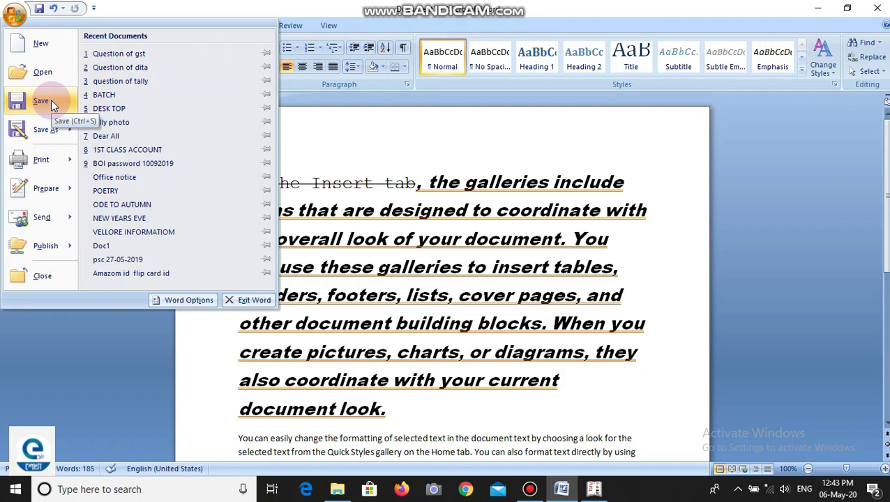
pyautogui.click(51, 100)
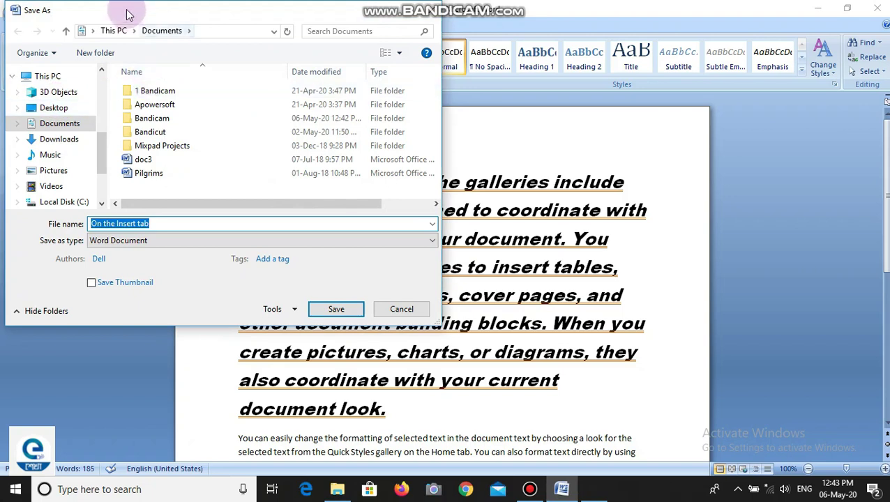
pyautogui.moveTo(123, 5); pyautogui.dragTo(127, 0)
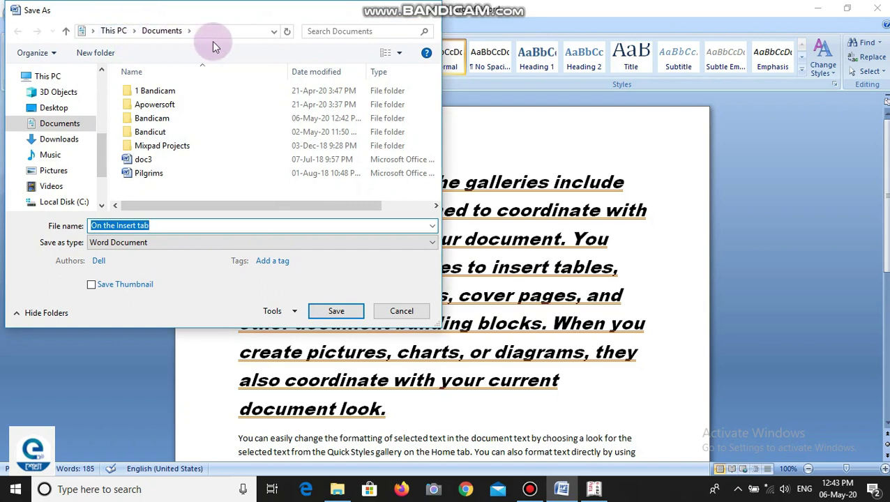
pyautogui.click(89, 34)
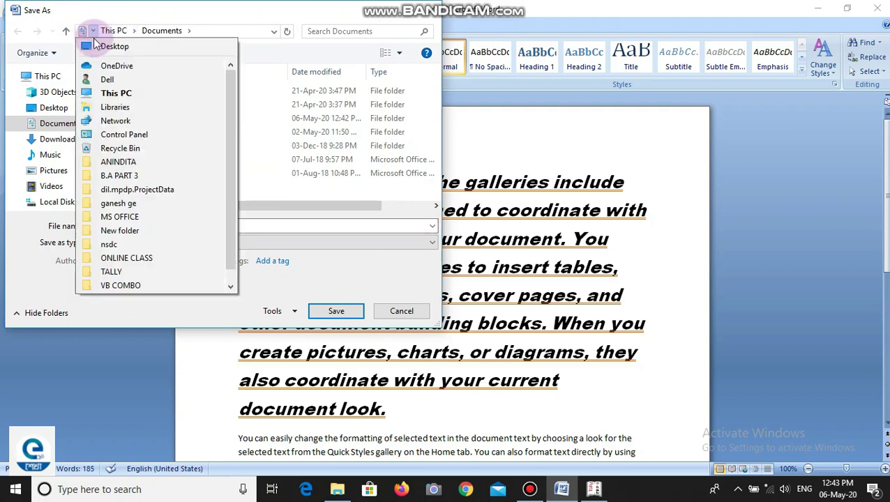
pyautogui.click(93, 47)
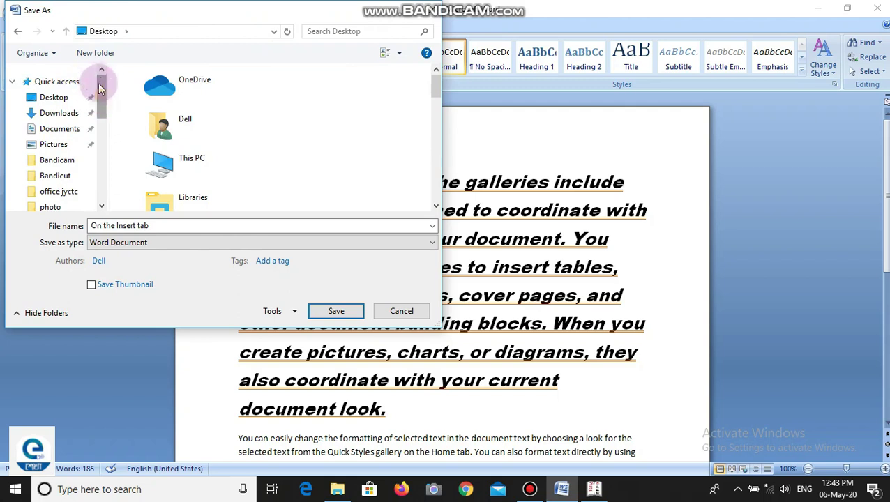
pyautogui.click(51, 101)
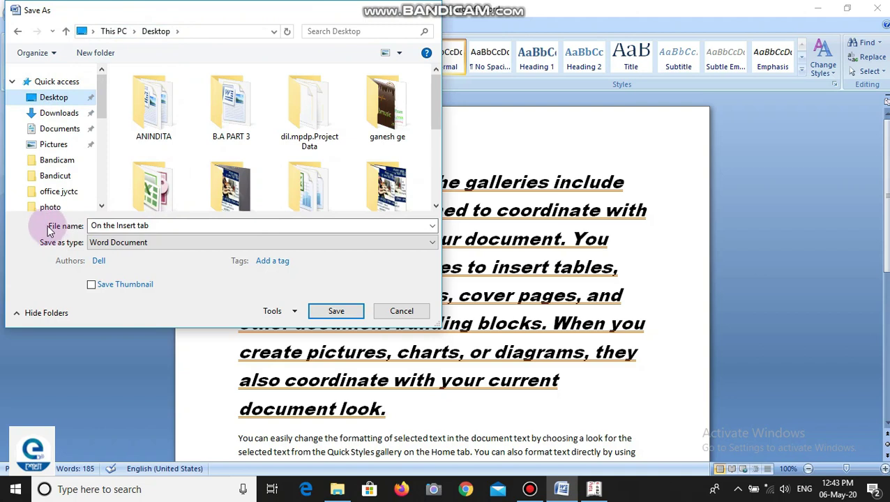
# Save the document as 'youth comuter' on the Desktop and close Word.
pyautogui.click(173, 226)
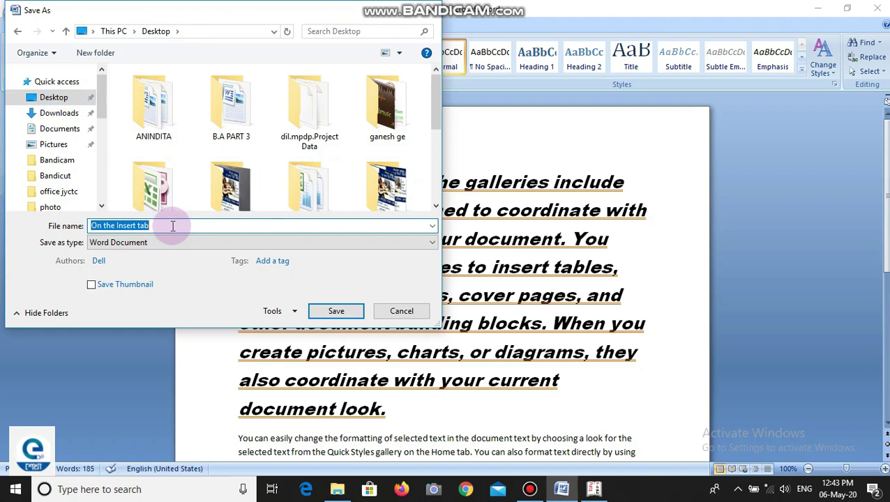
pyautogui.write('youth comuter')
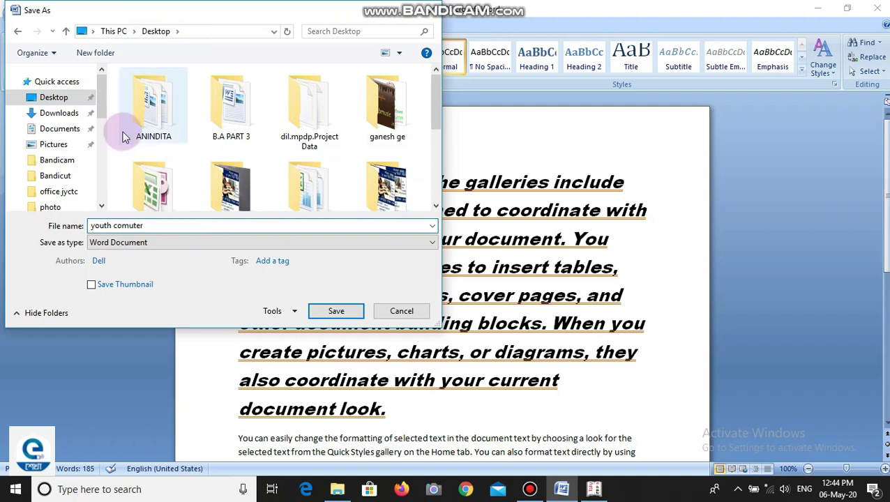
pyautogui.click(341, 312)
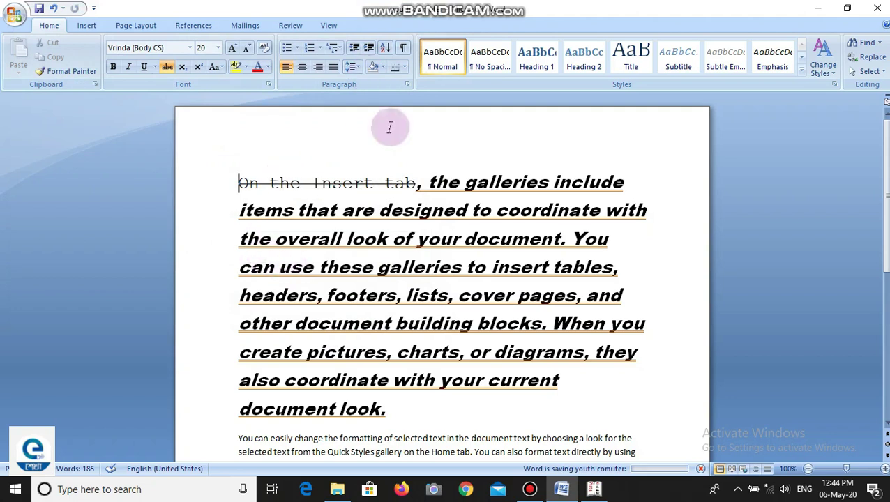
pyautogui.click(878, 9)
# Open the saved 'youth comuter' file from the Desktop past the warning, then close Word.
pyautogui.click(518, 223)
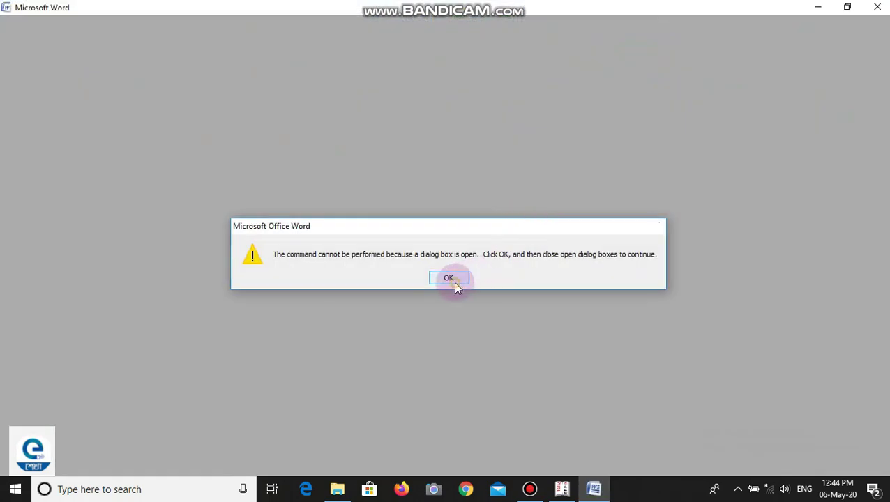
pyautogui.click(452, 281)
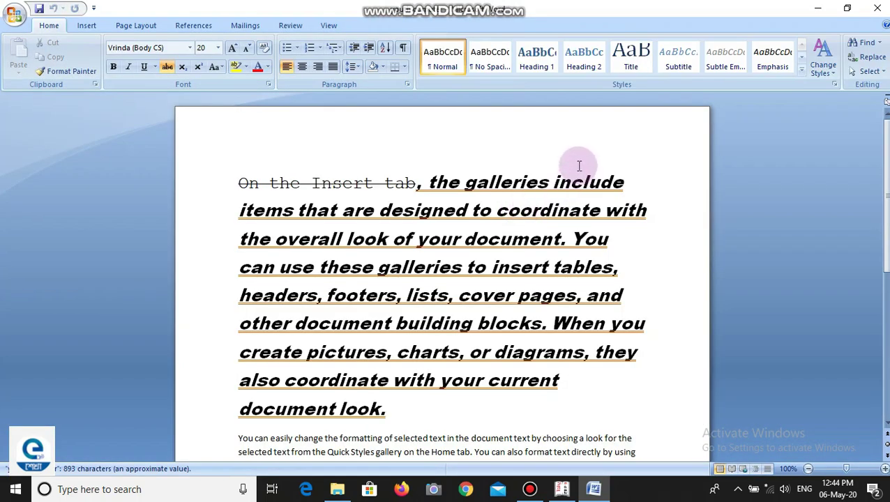
pyautogui.click(876, 10)
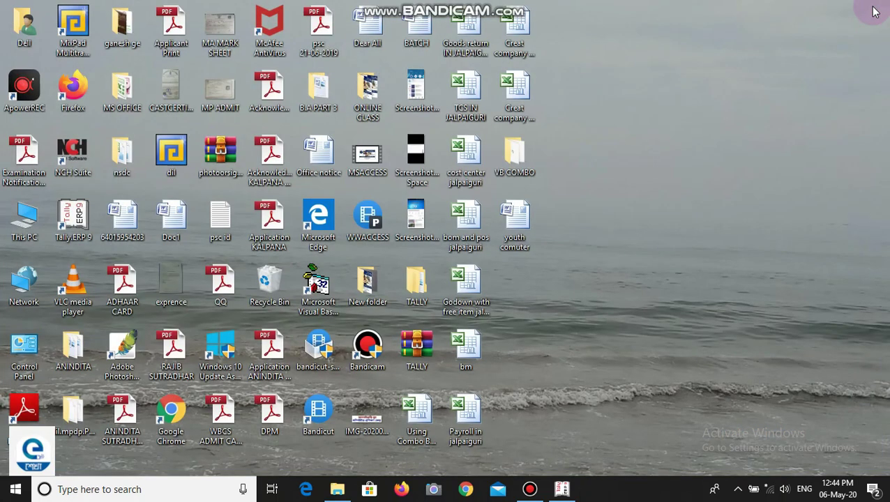
# Relaunch Word with WINWORD from the Run box and focus the new blank document.
pyautogui.press('super+r')
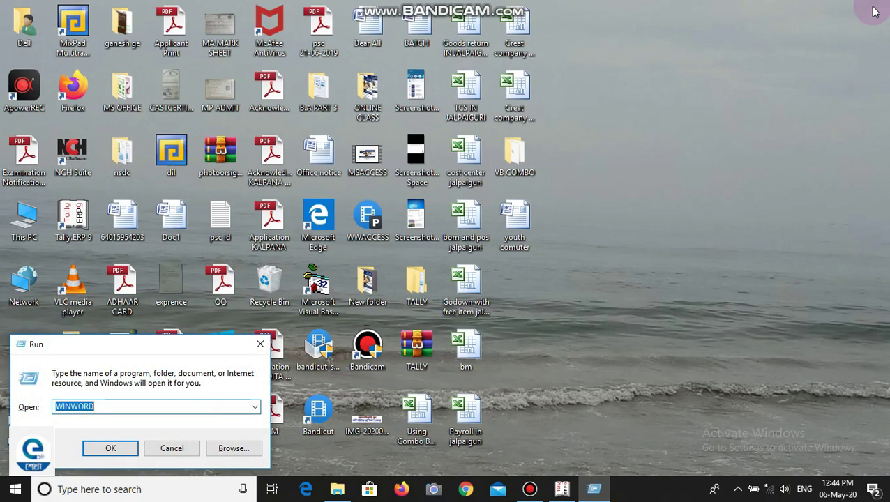
pyautogui.press('Return')
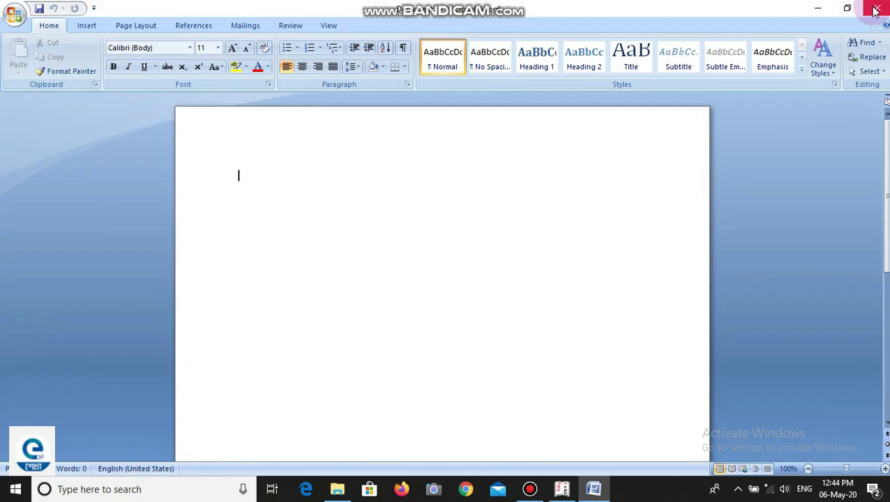
pyautogui.click(438, 335)
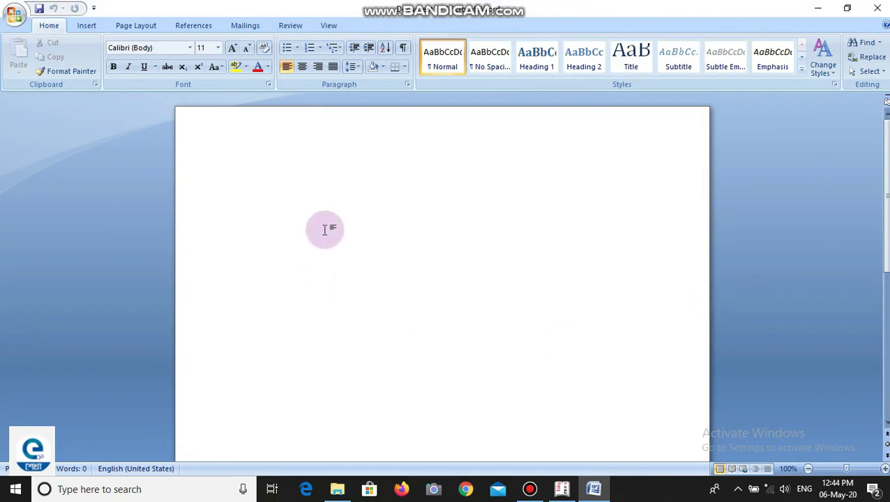
# Reopen the 'youth comuter' document from the Desktop folder via Office Button > Open.
pyautogui.click(16, 14)
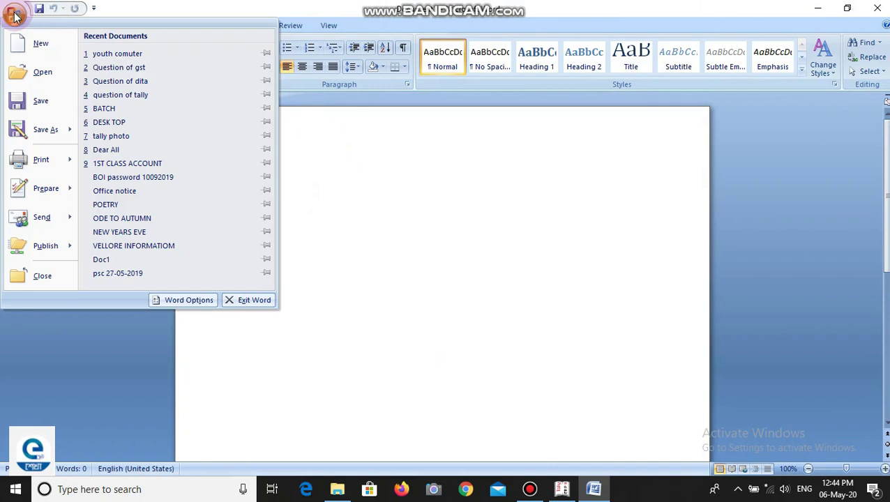
pyautogui.click(37, 74)
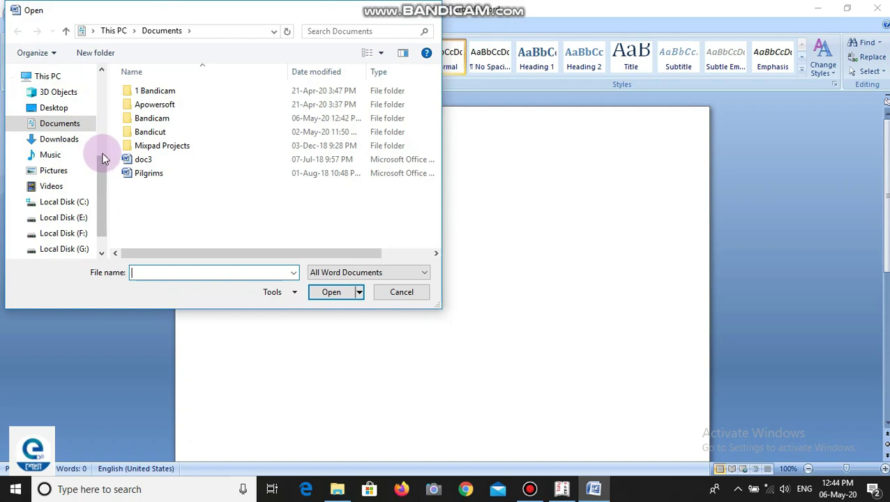
pyautogui.click(53, 109)
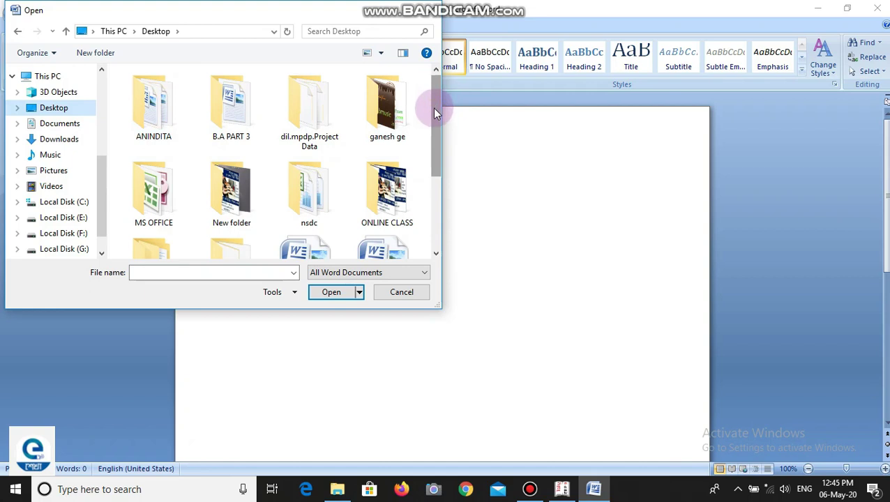
pyautogui.moveTo(436, 111); pyautogui.dragTo(429, 135)
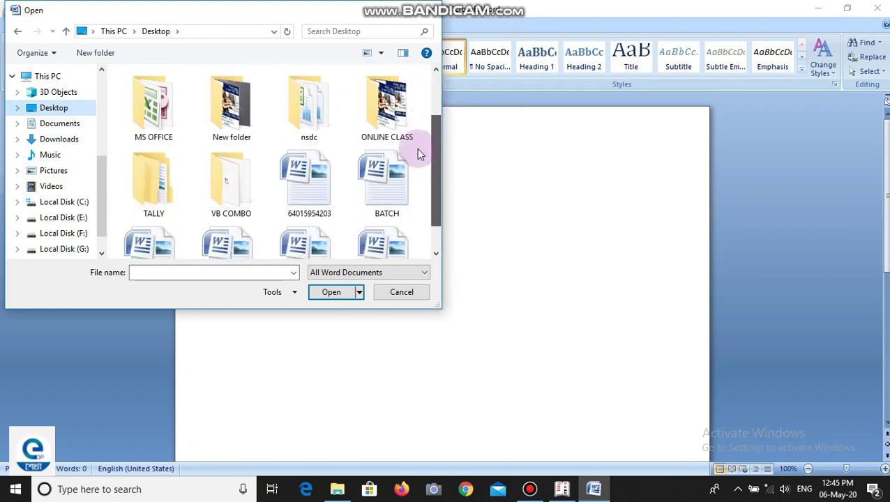
pyautogui.moveTo(429, 135); pyautogui.dragTo(412, 180)
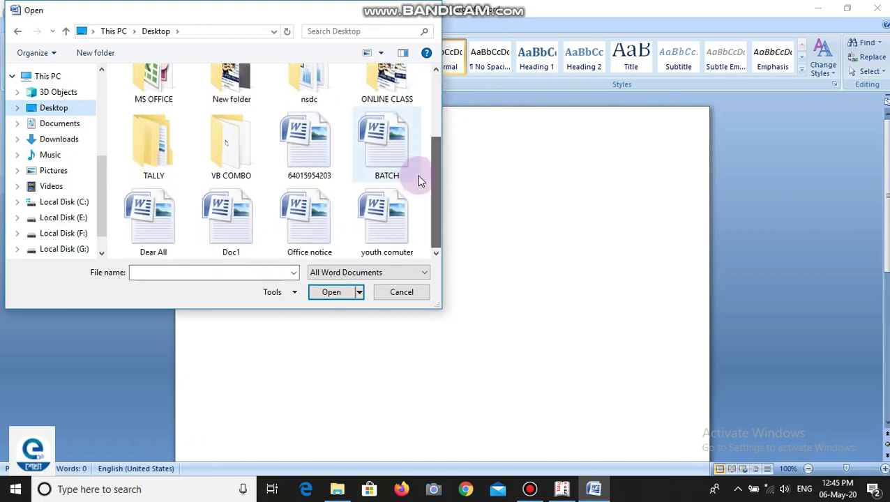
pyautogui.click(389, 222)
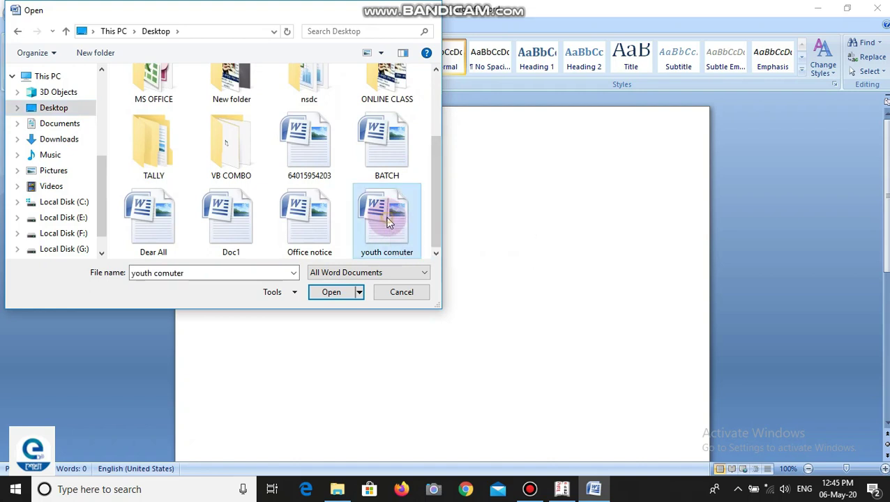
pyautogui.click(341, 289)
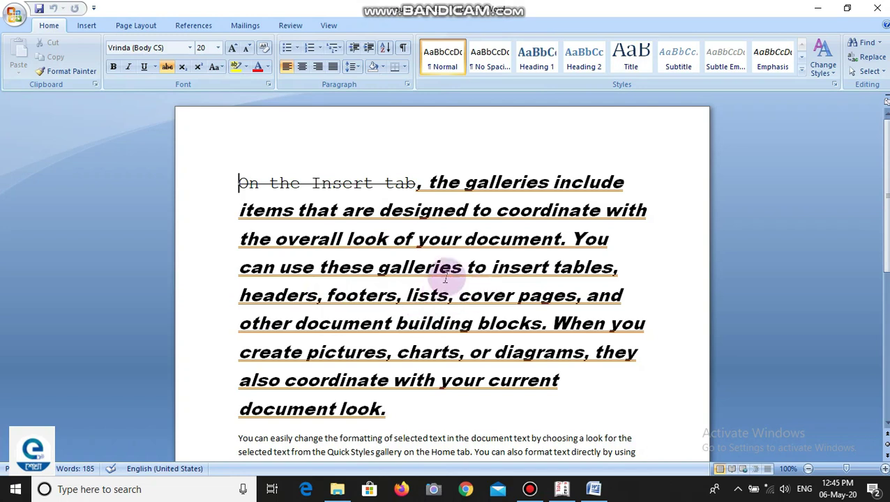
pyautogui.click(17, 15)
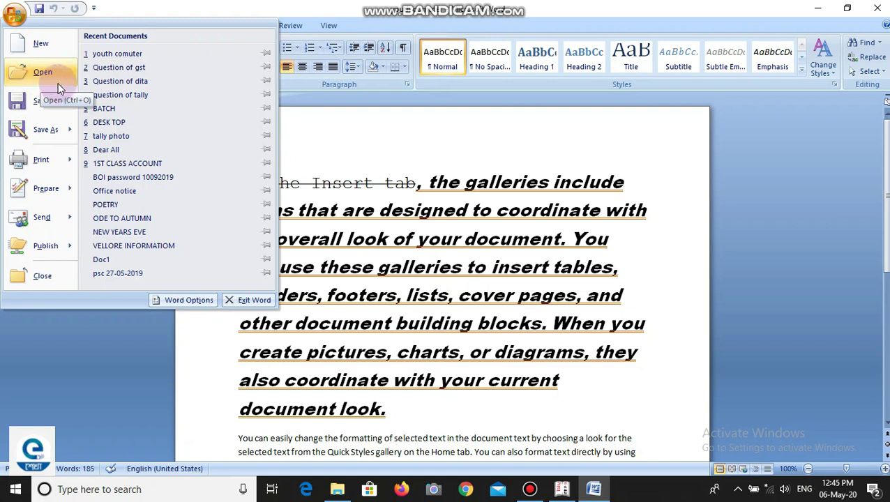
pyautogui.click(368, 210)
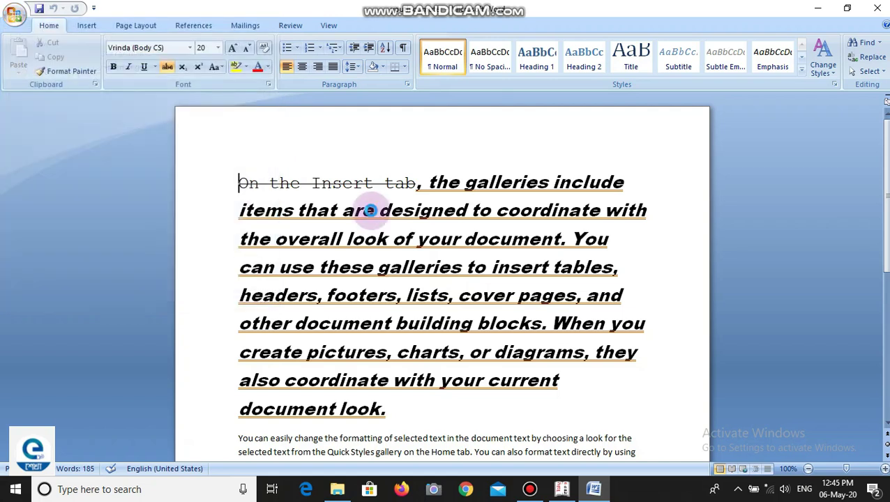
pyautogui.hotkey('ctrl', 'o')
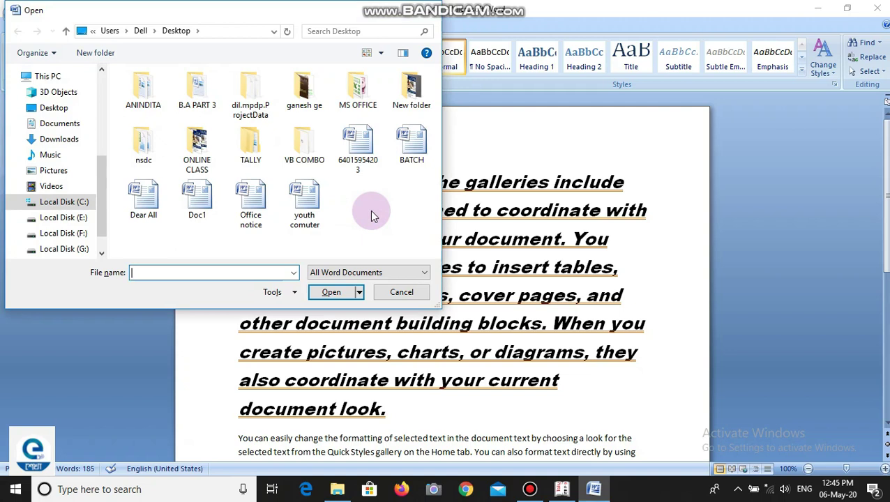
pyautogui.click(431, 12)
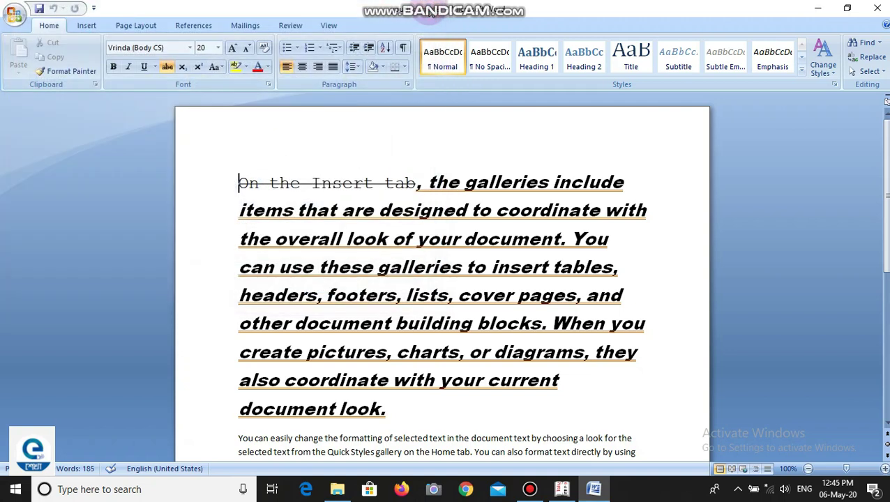